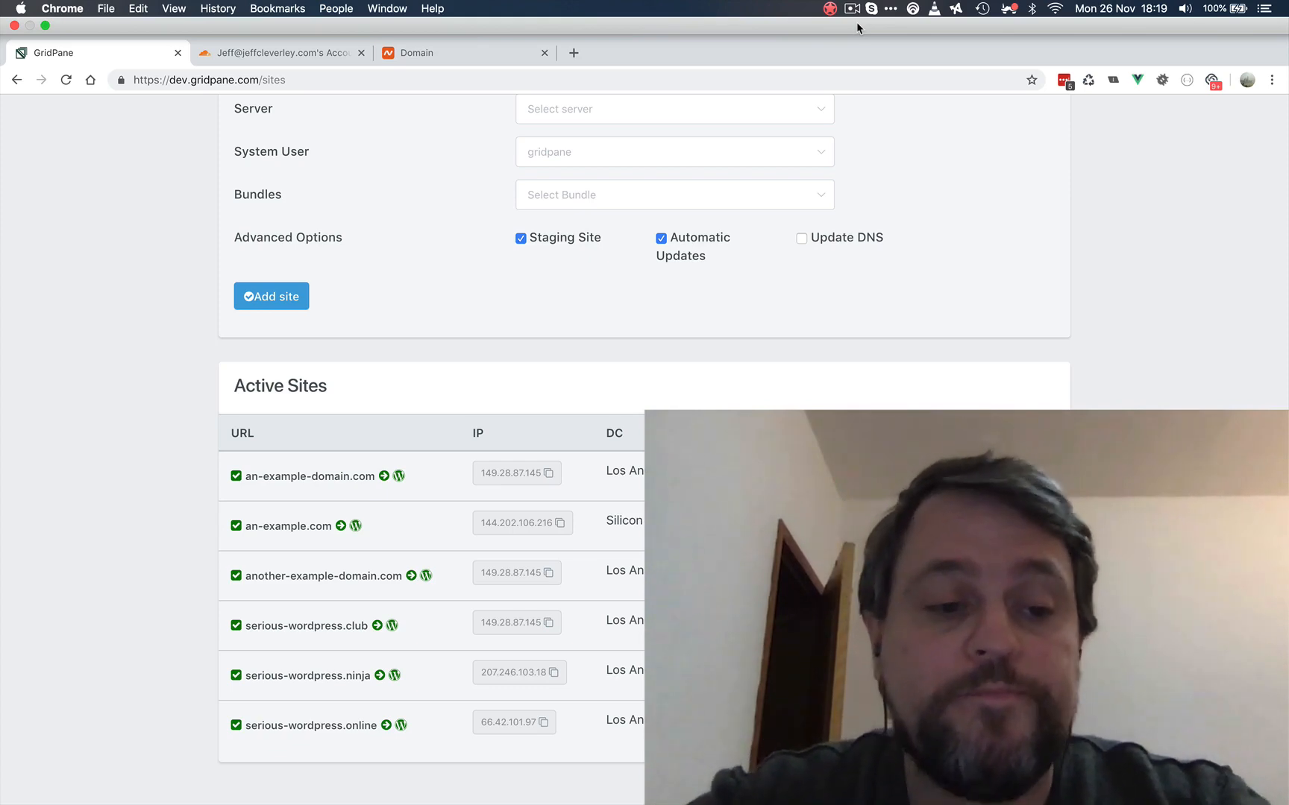
- Switch to Cloudflare and add yet-another-example.com as a new site
left_click(445, 56)
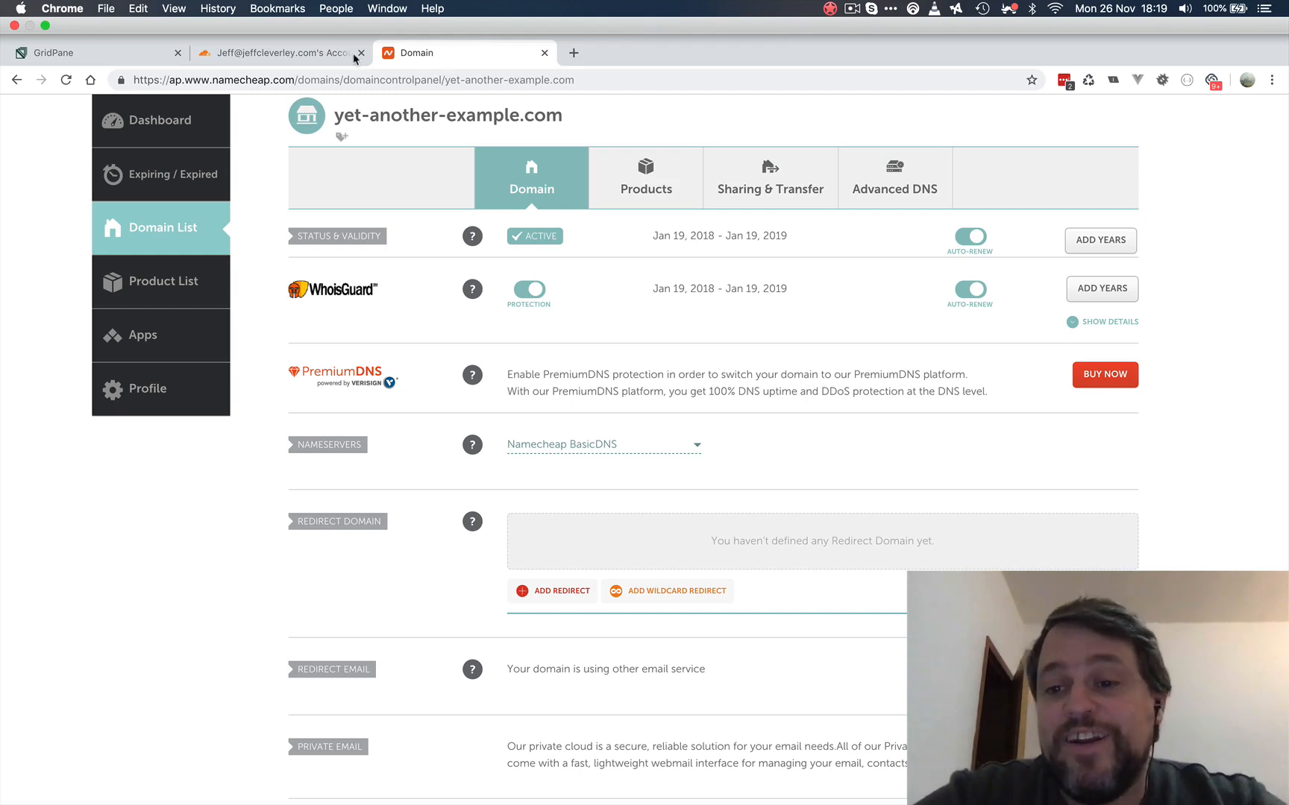
left_click(261, 58)
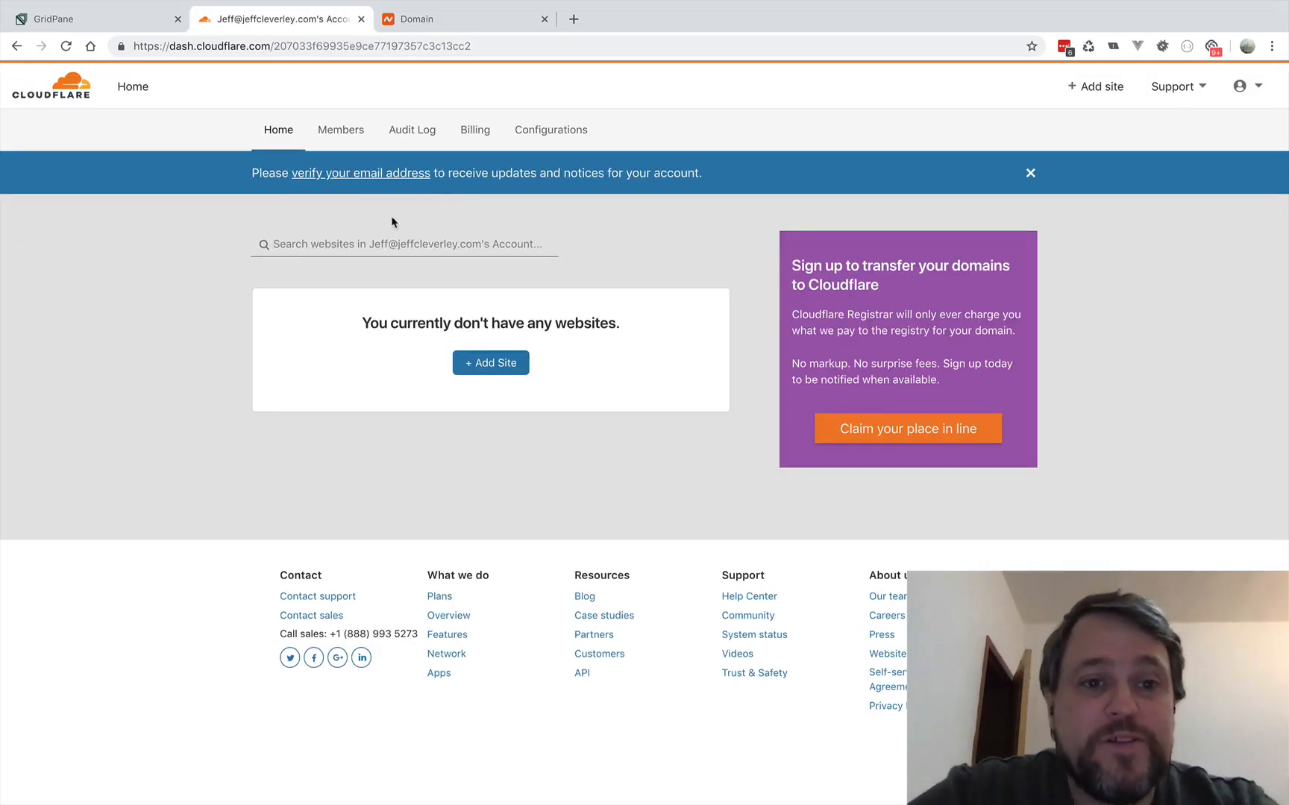
left_click(514, 361)
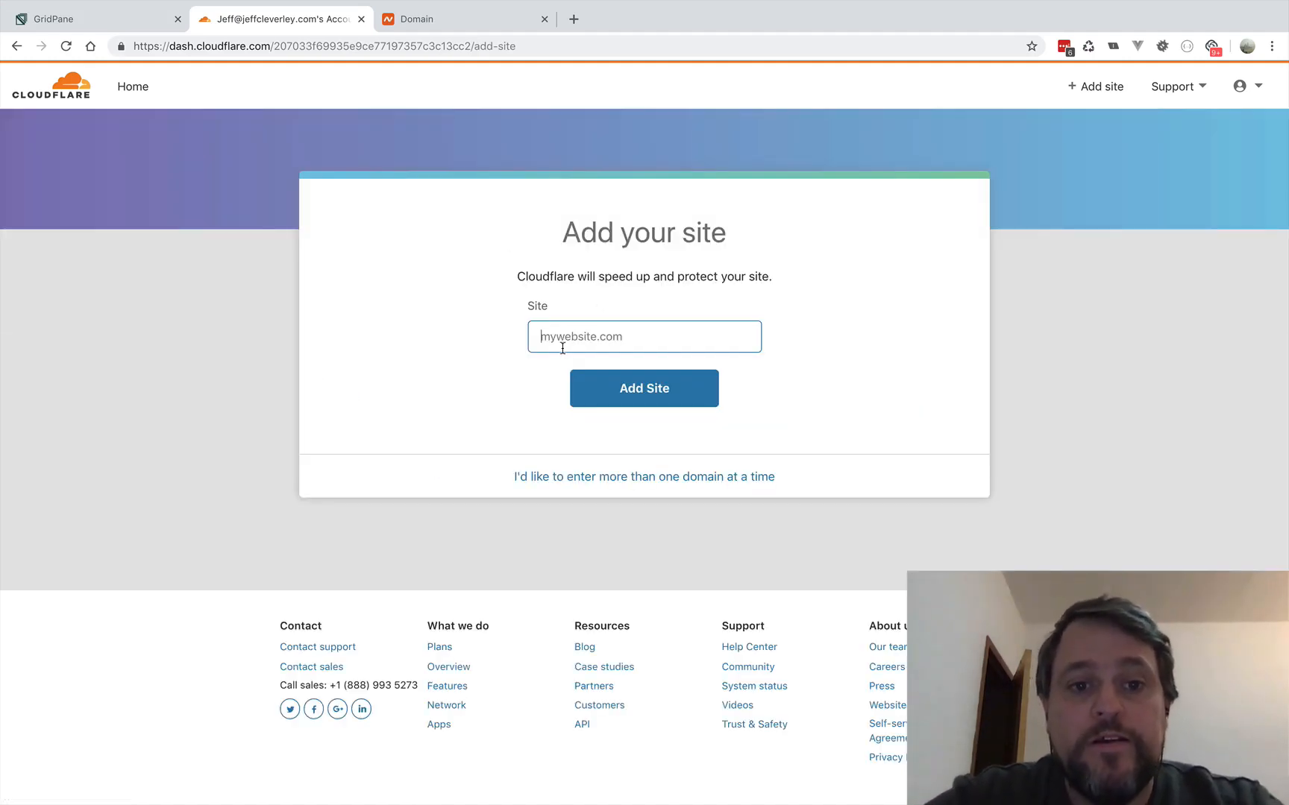
type("yet-another-ex")
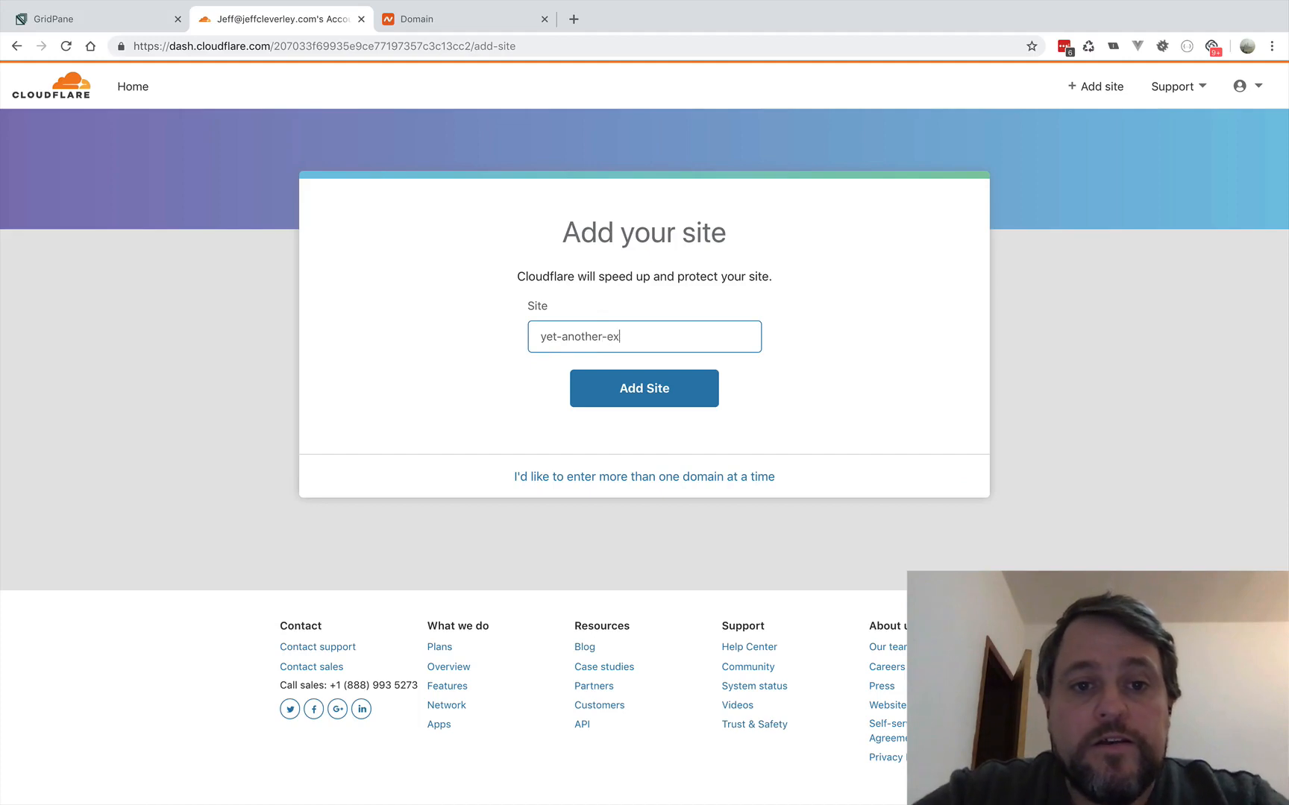
type("ample.com")
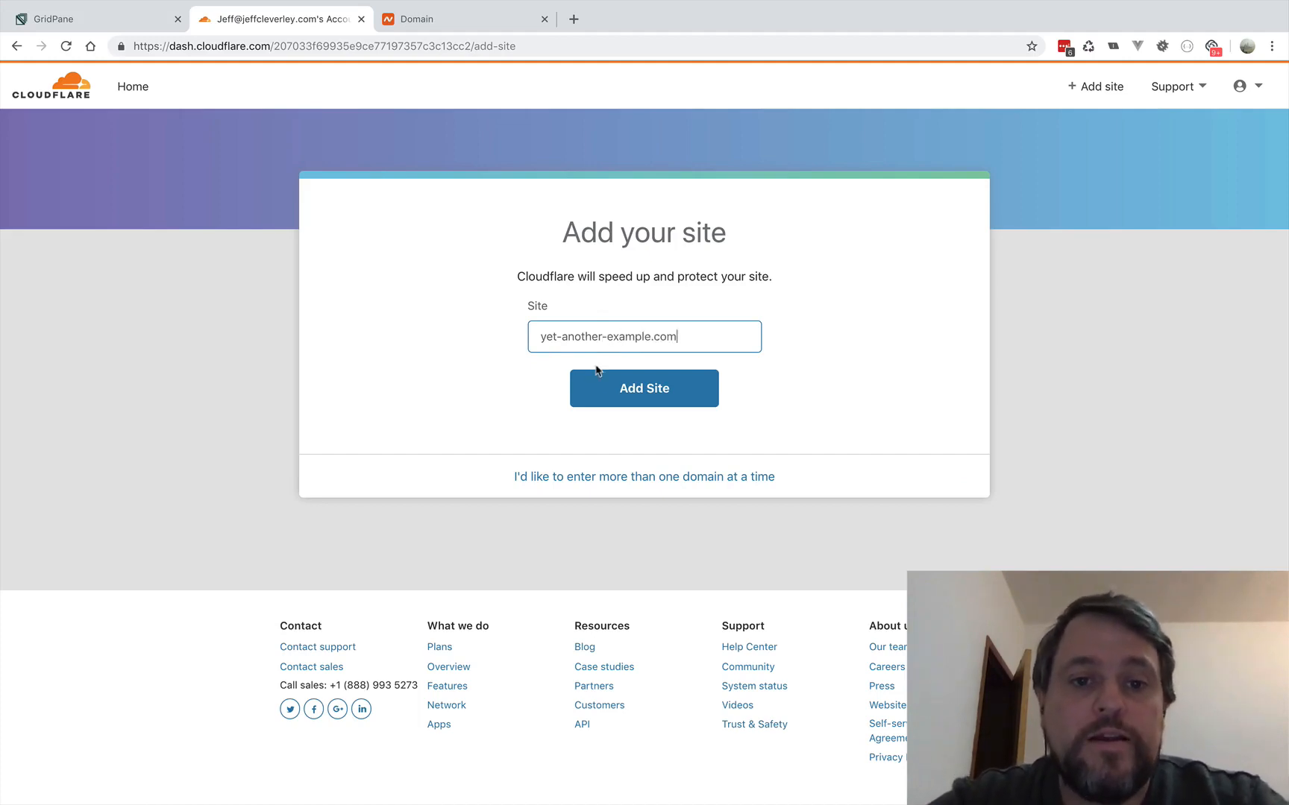
left_click(638, 405)
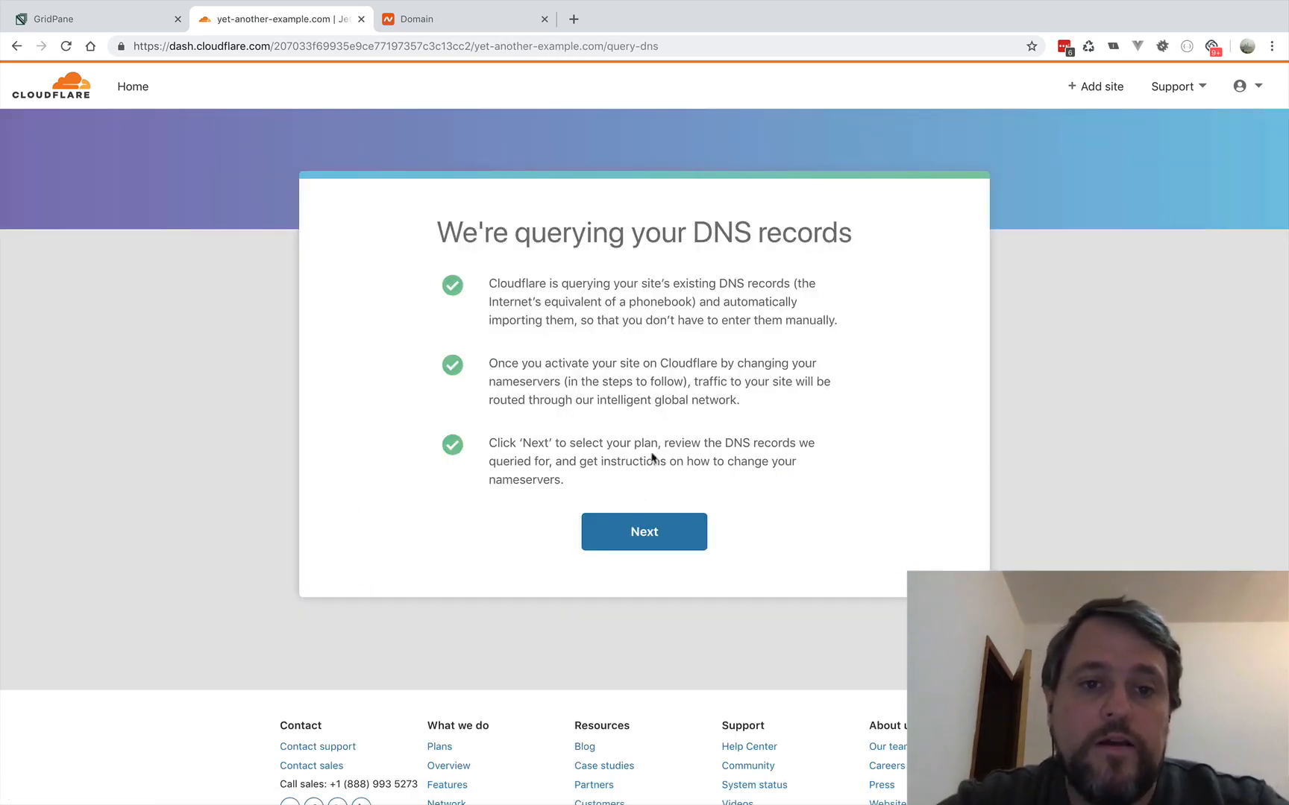
- Proceed to plan selection and confirm the Free plan for the website
left_click(655, 537)
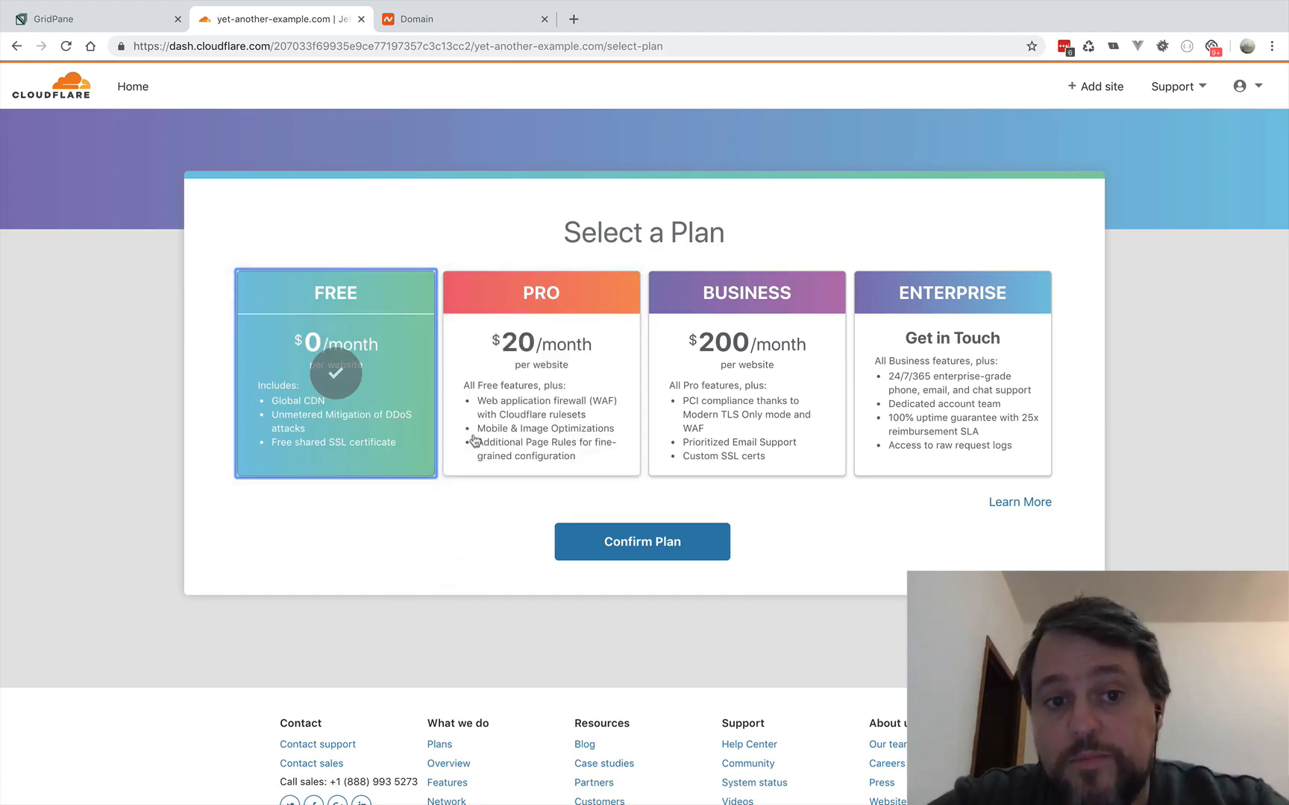
left_click(628, 543)
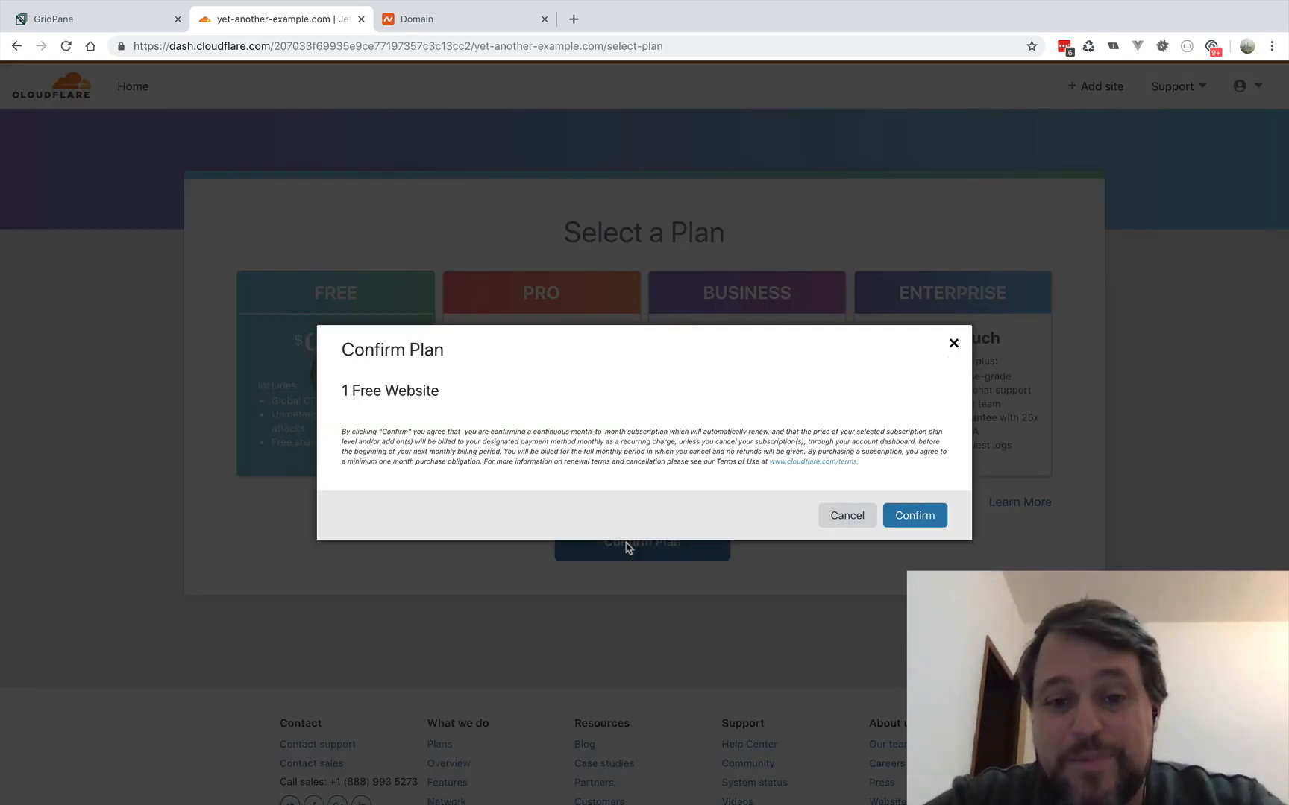
left_click(941, 516)
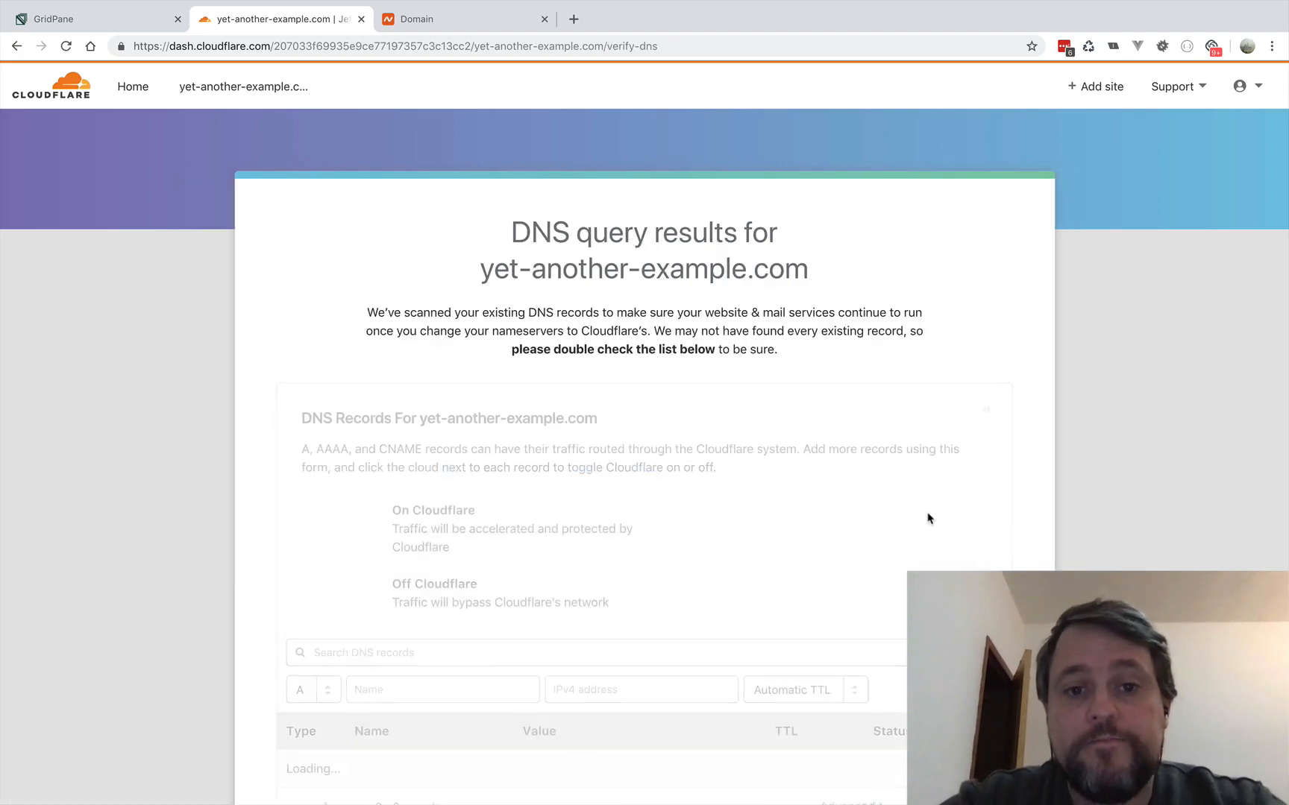
- Set the root A record and the www CNAME record to DNS only, and continue to the nameserver instructions
scroll(927, 518, "down", 5)
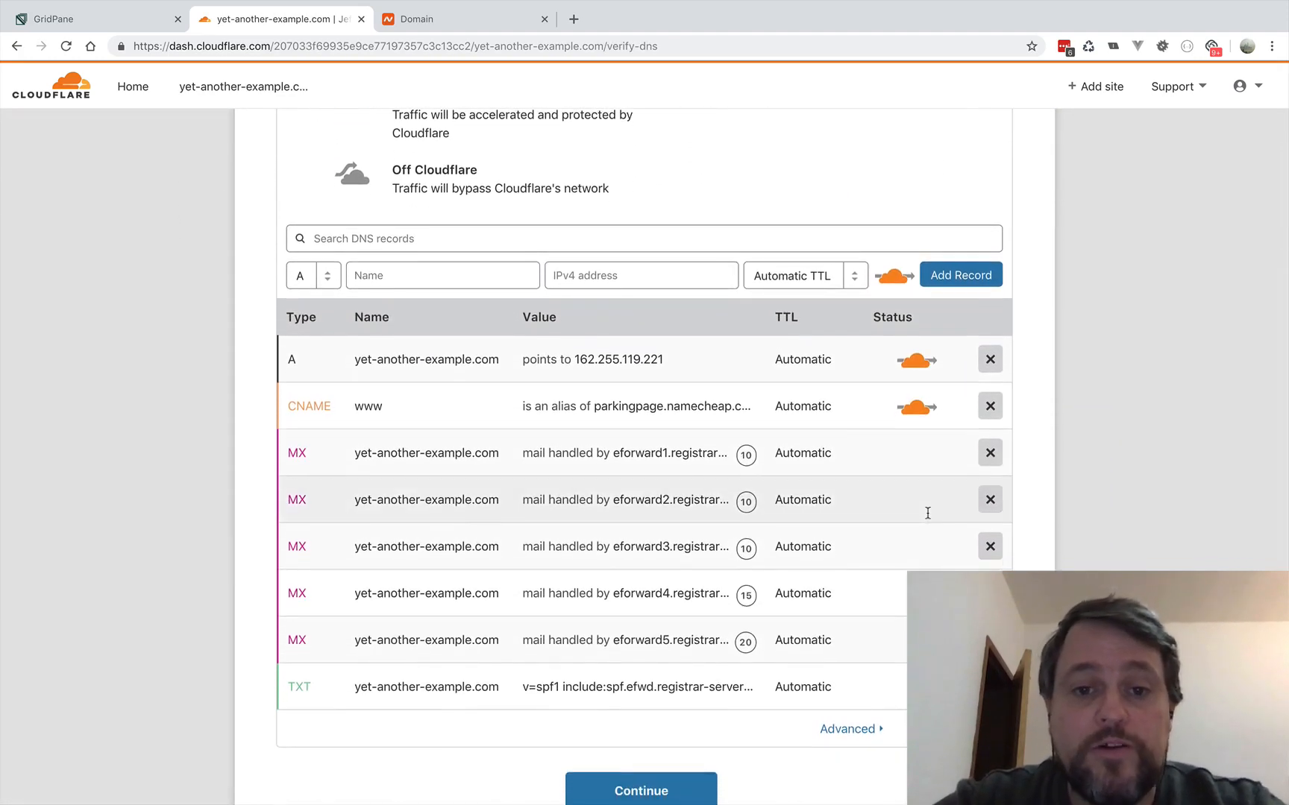
scroll(928, 515, "down", 1)
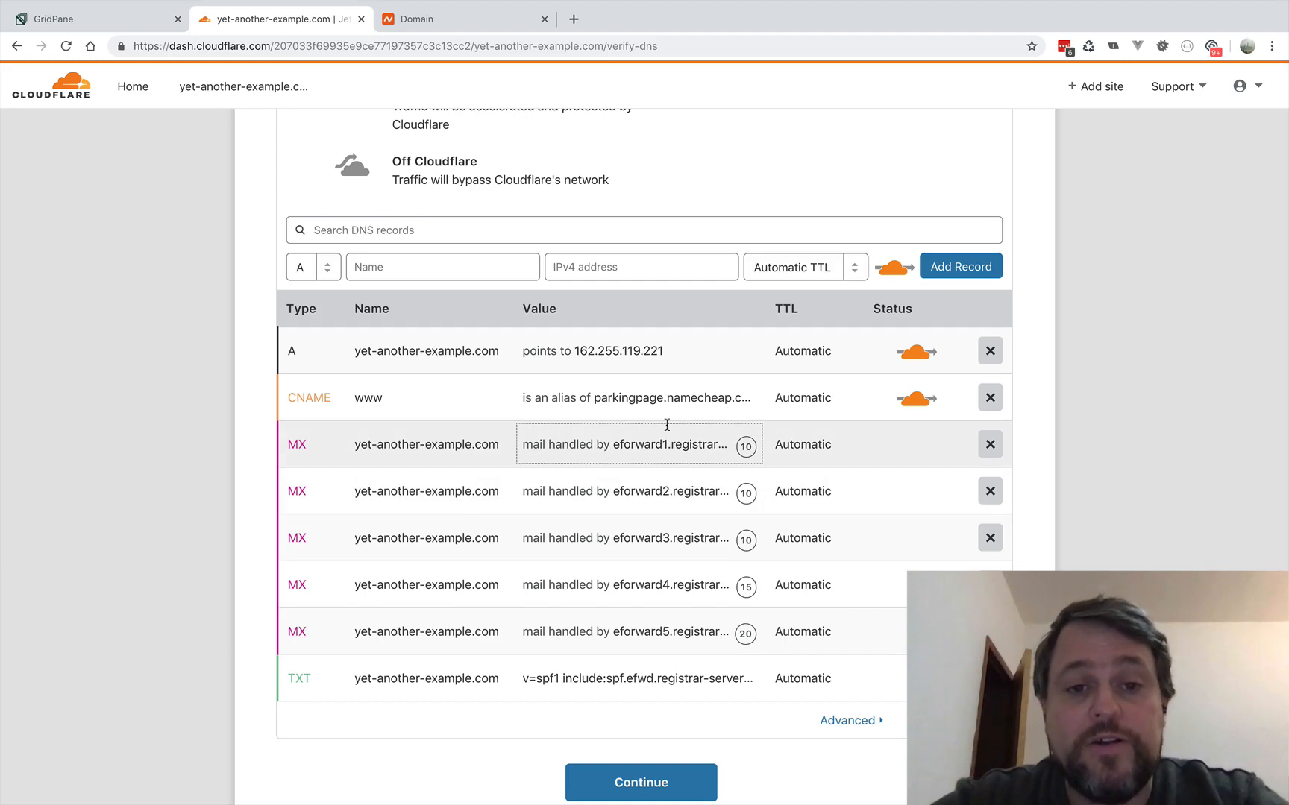
scroll(666, 425, "up", 1)
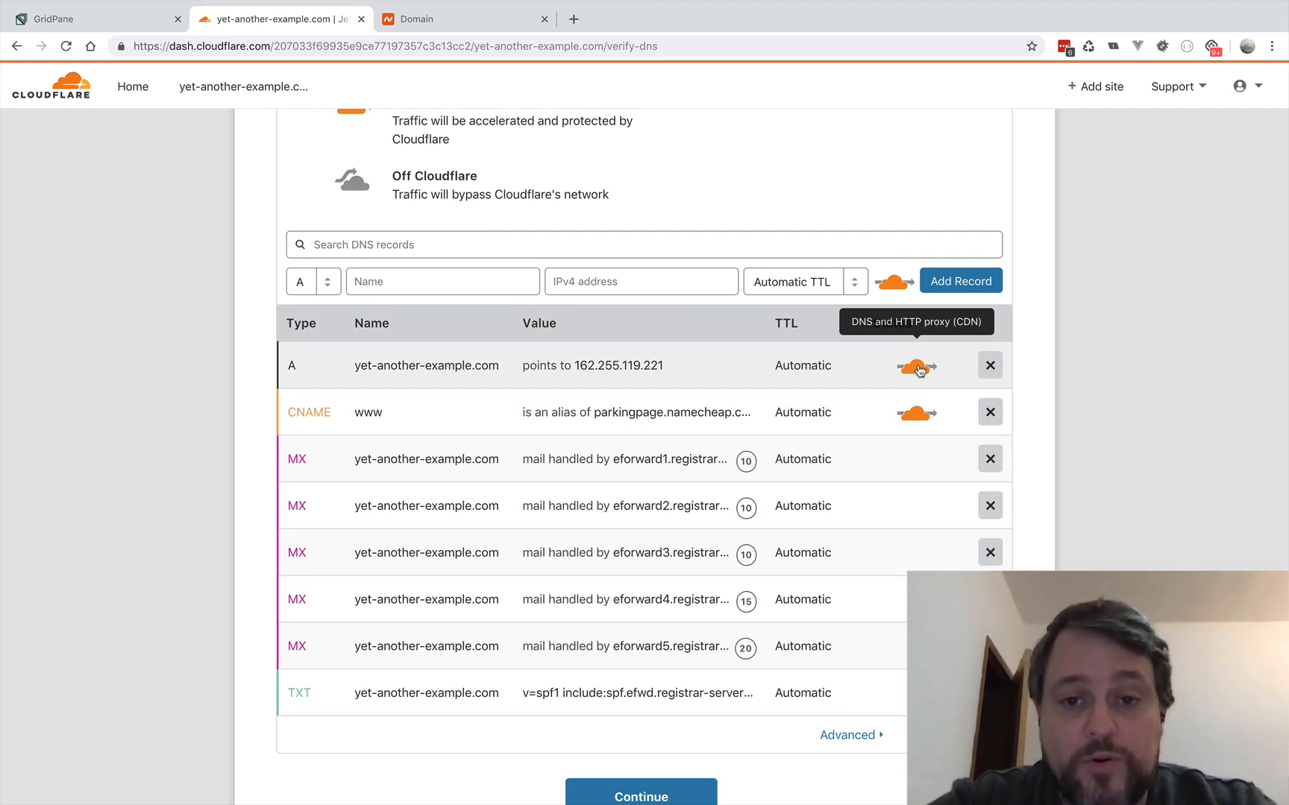
left_click(917, 369)
left_click(919, 414)
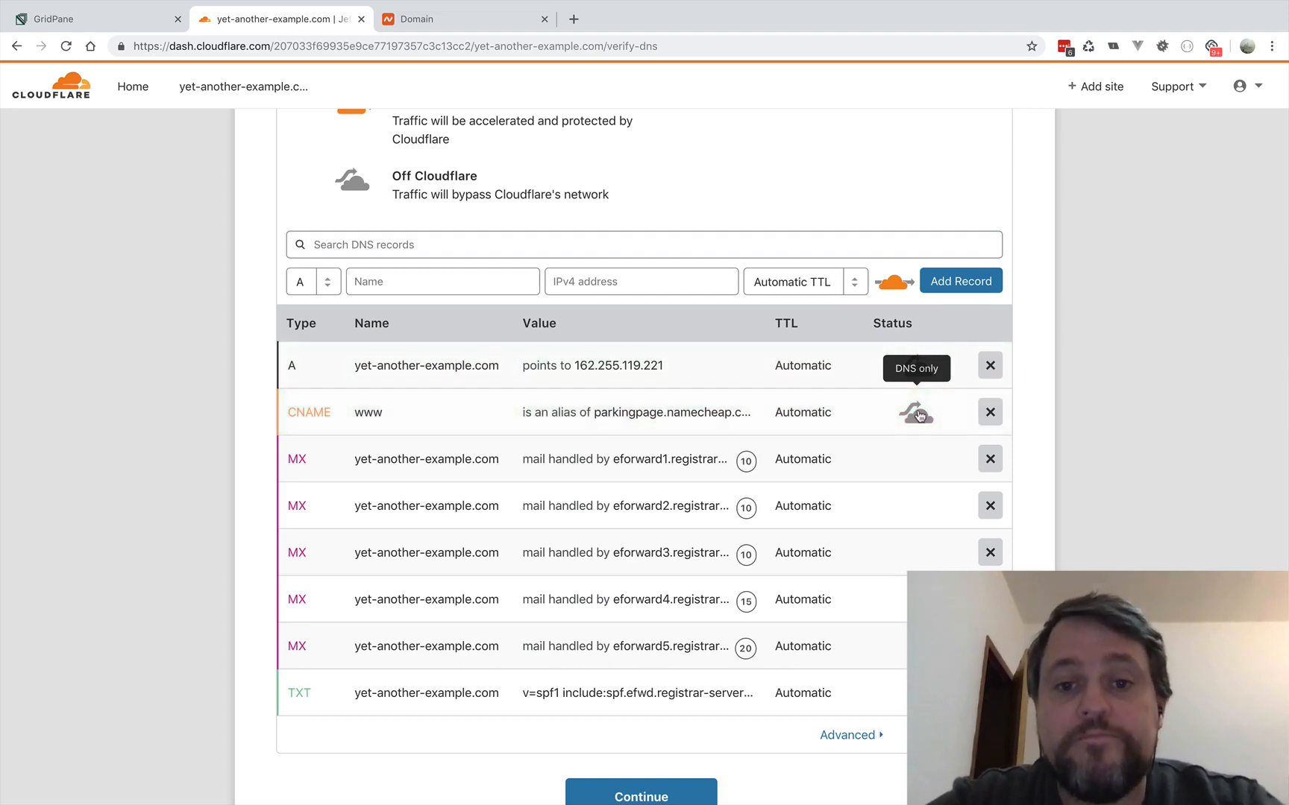
scroll(878, 466, "down", 2)
left_click(590, 765)
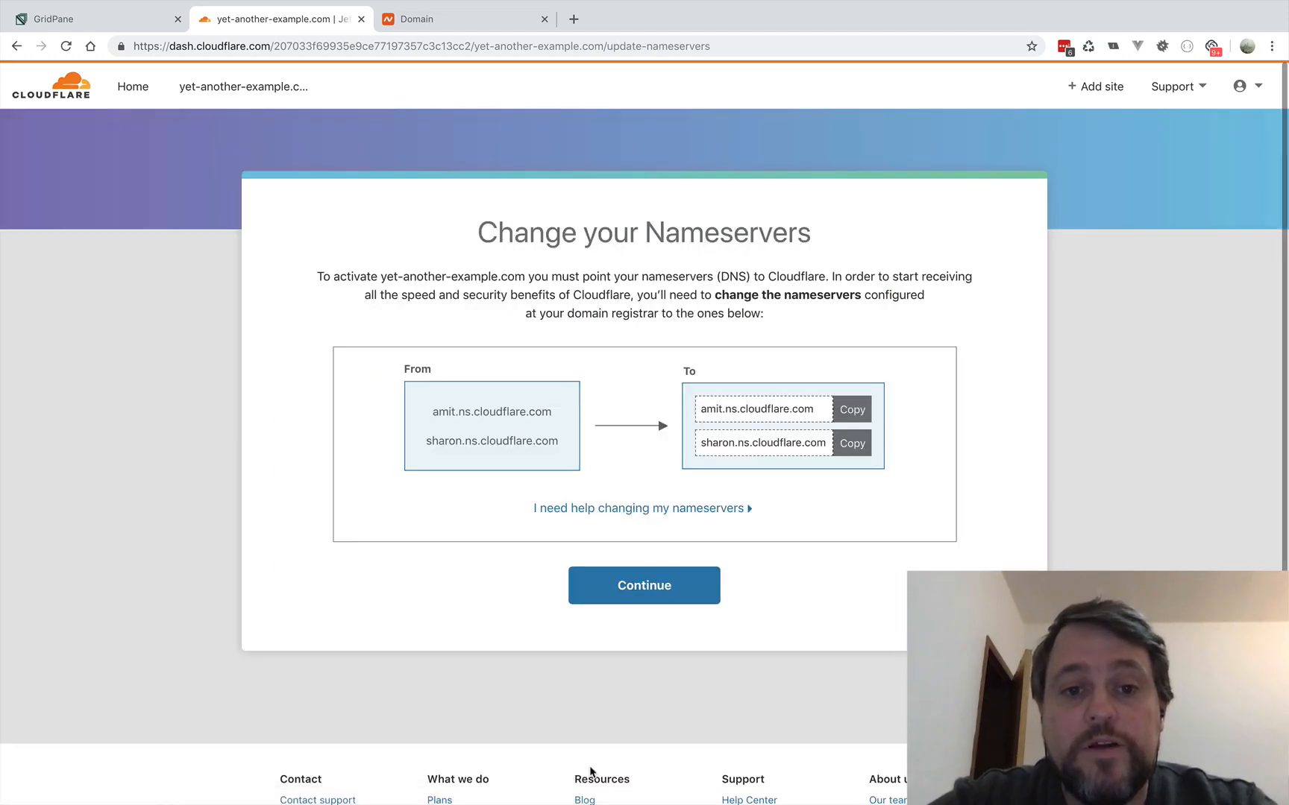
- Copy amit.ns.cloudflare.com, switch to Namecheap, set the domain's nameservers to Custom DNS and enter it as Nameserver 1
left_click(858, 415)
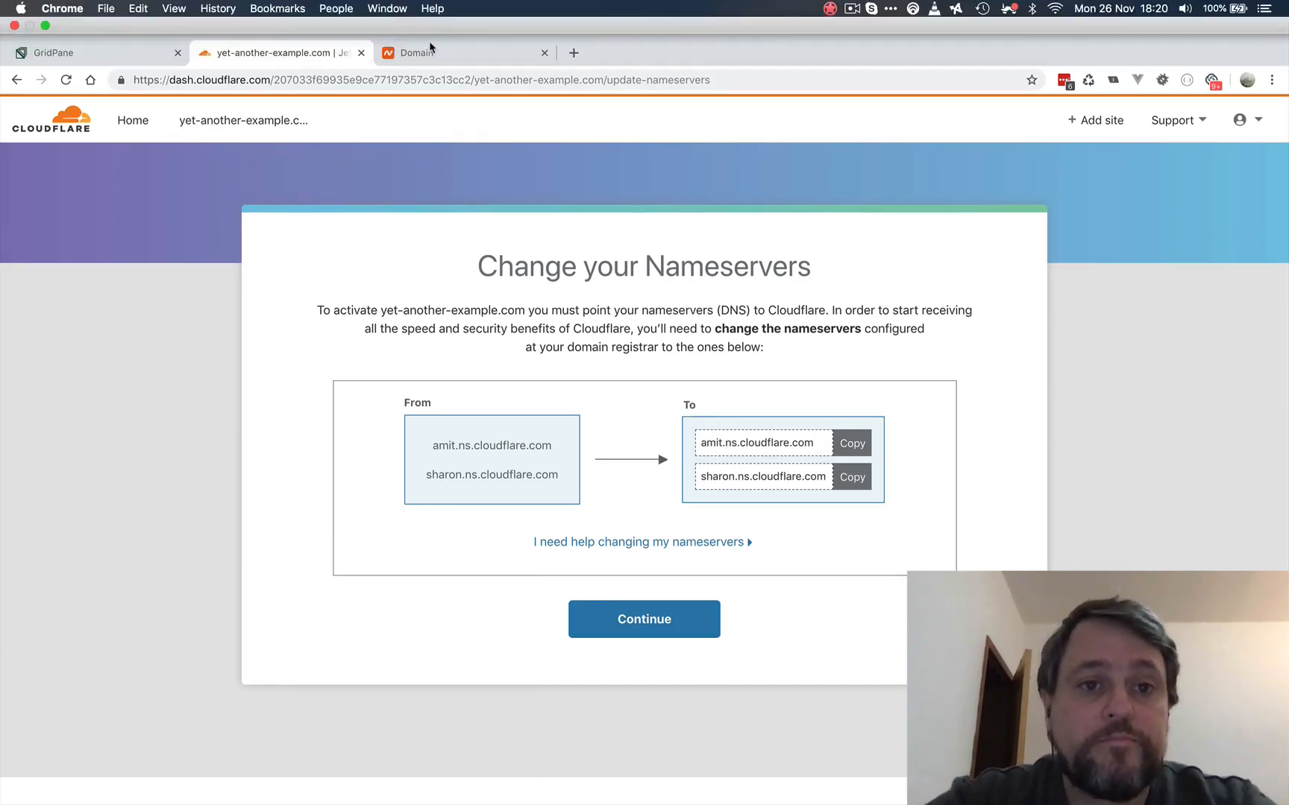
left_click(429, 49)
left_click(671, 412)
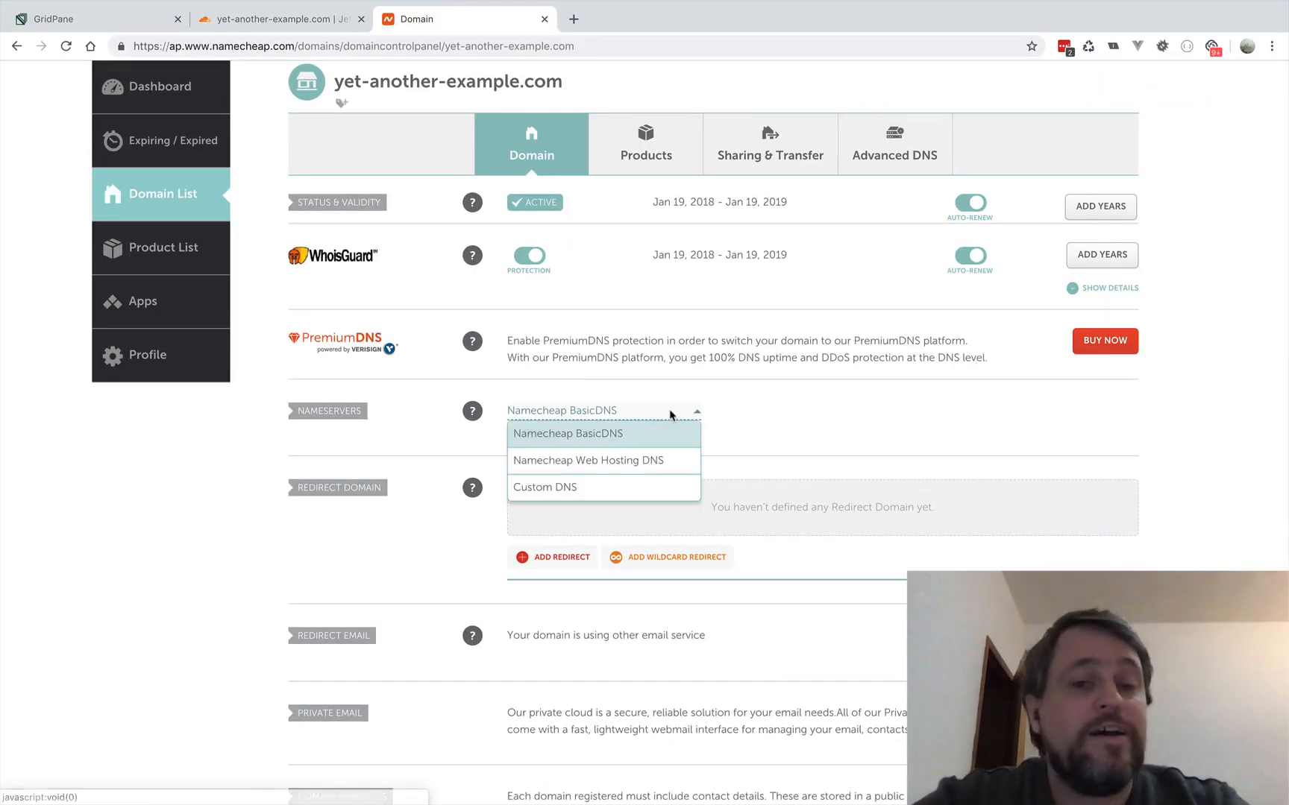
left_click(548, 488)
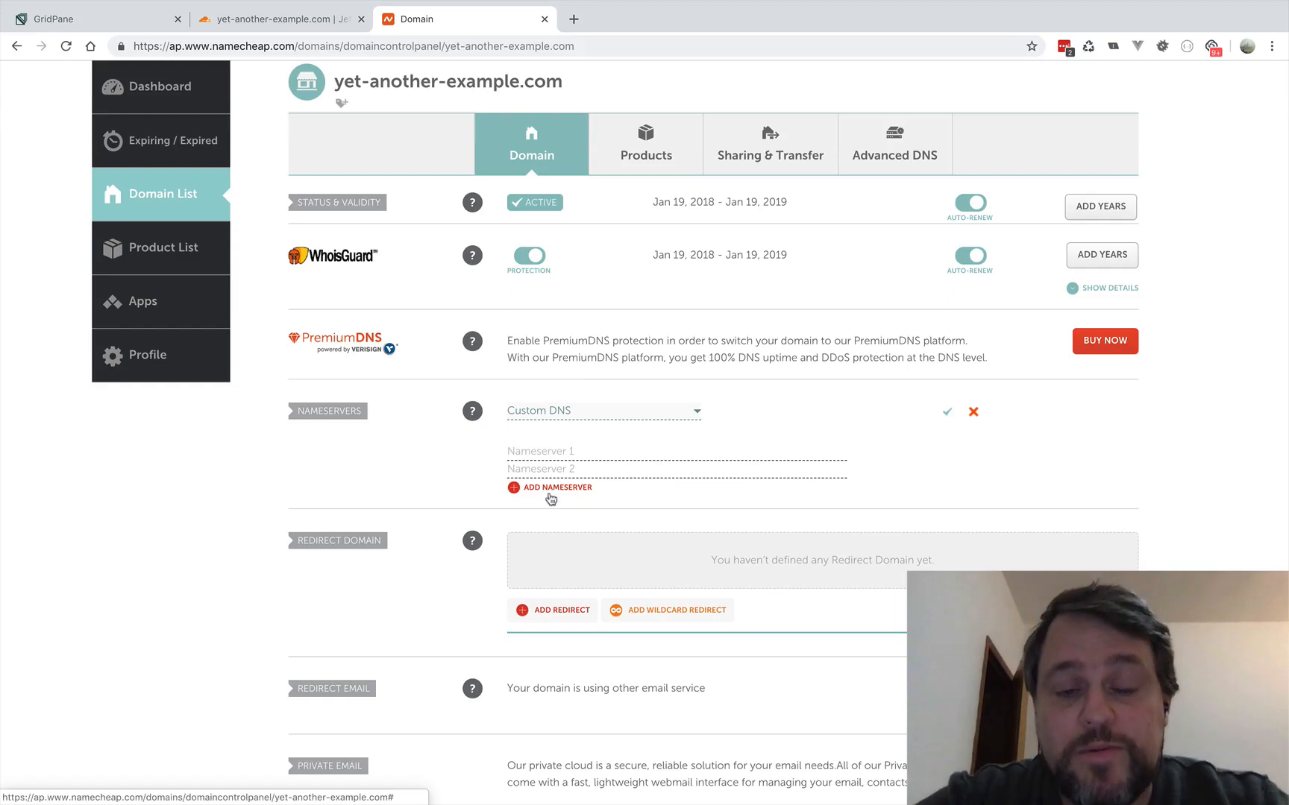
left_click(542, 451)
key("ctrl+v")
- Copy sharon.ns.cloudflare.com from Cloudflare, enter it as Nameserver 2 in Namecheap and save the custom nameservers
left_click(256, 21)
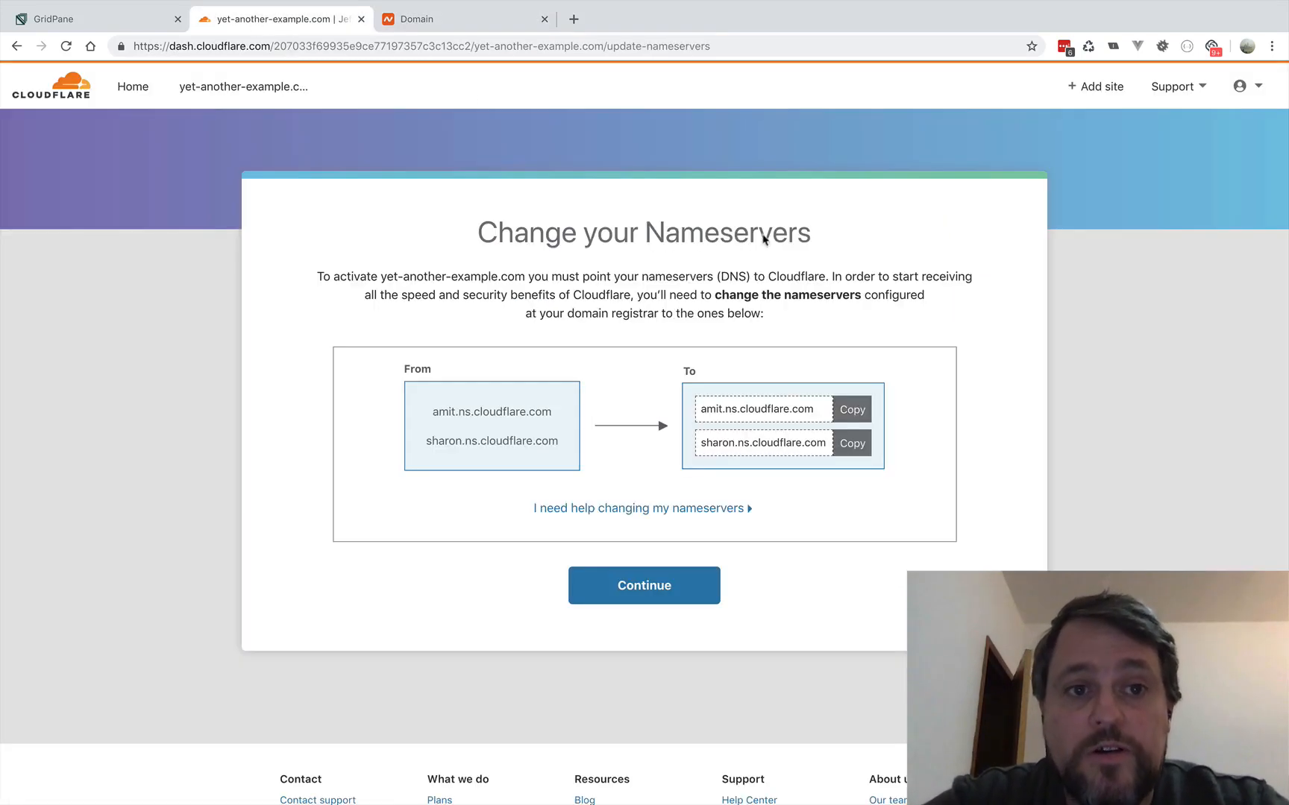
left_click(859, 440)
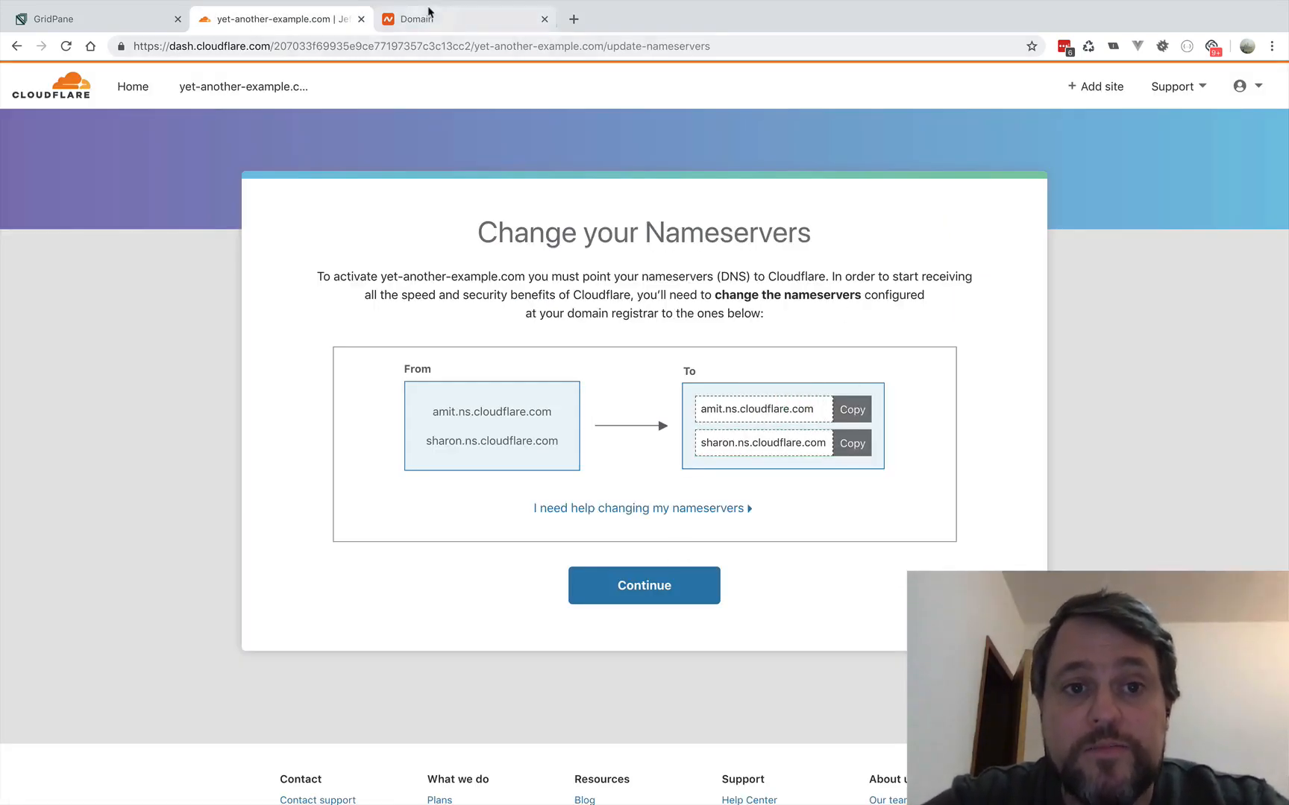
left_click(429, 11)
key("ctrl+v")
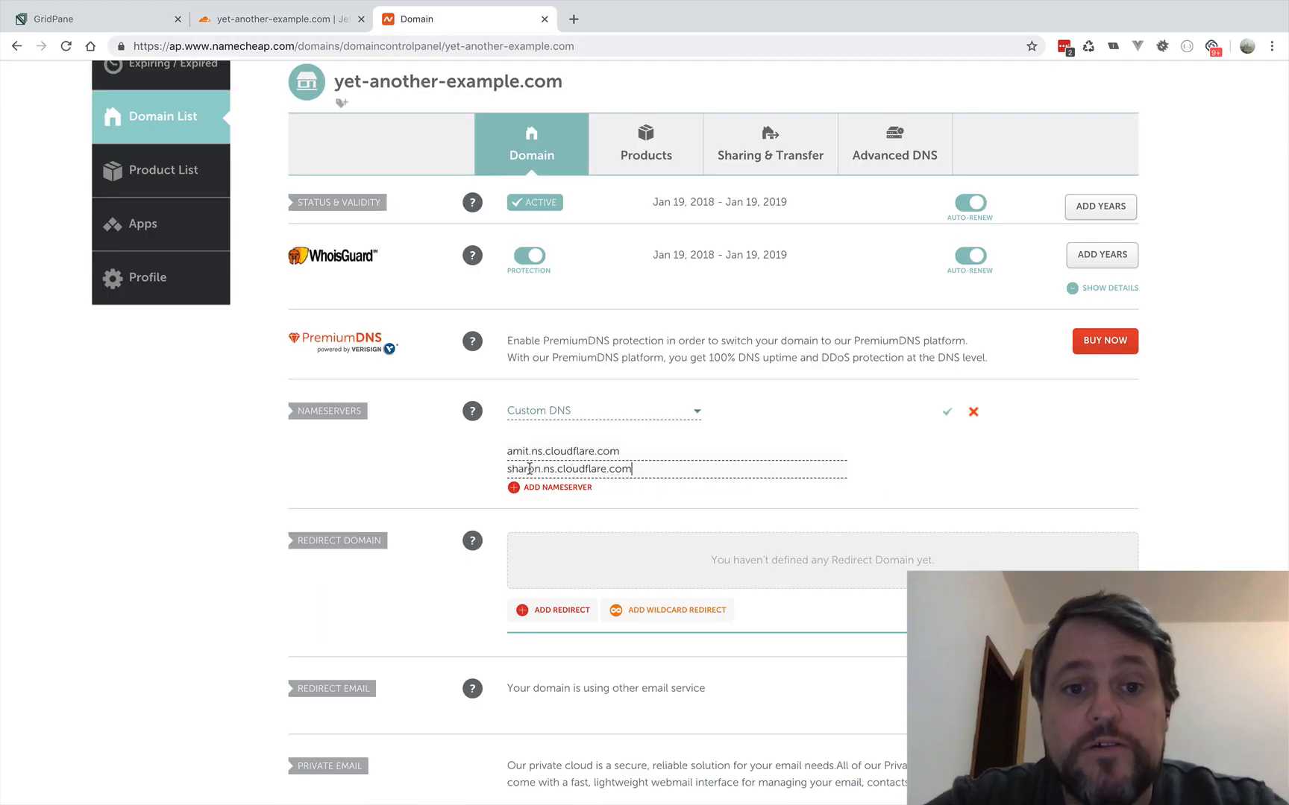
left_click(947, 412)
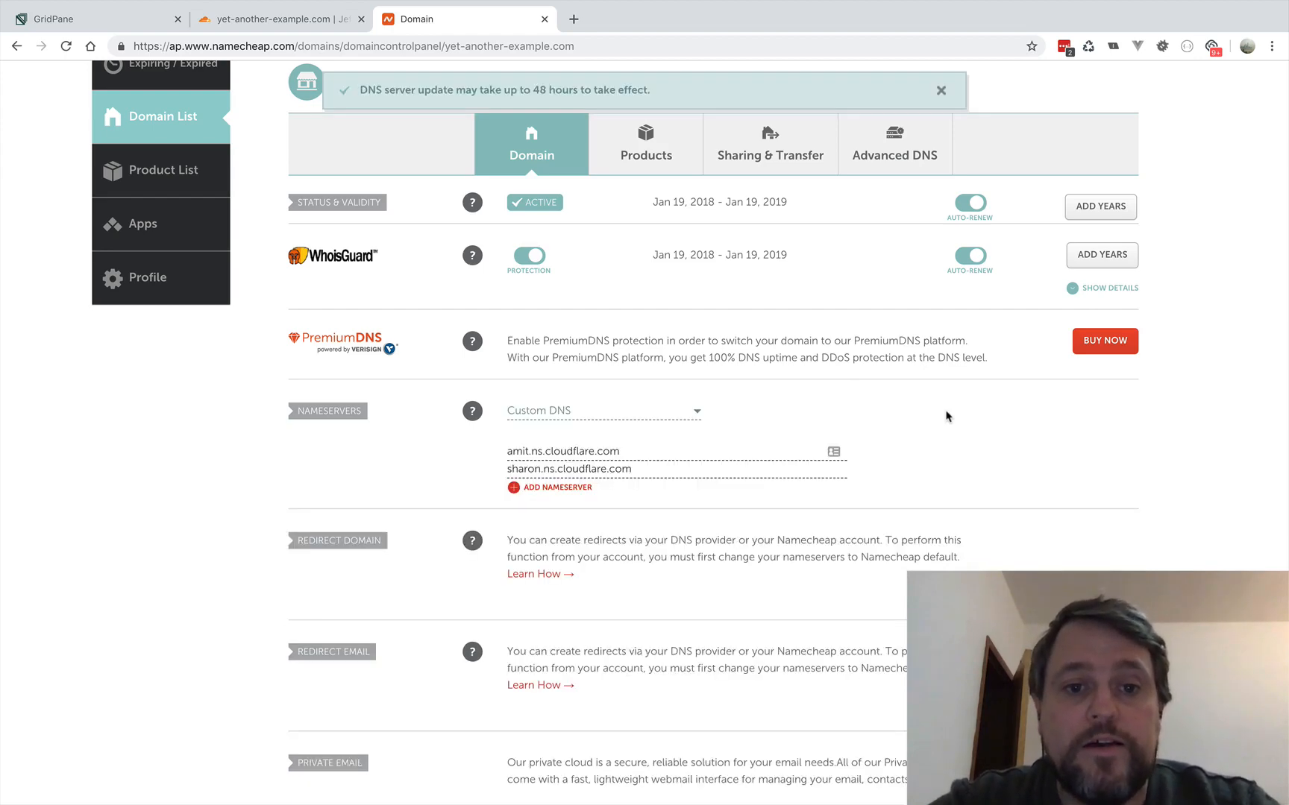
- Return to Cloudflare, finish the nameserver setup and request a nameserver recheck for the domain
left_click(276, 18)
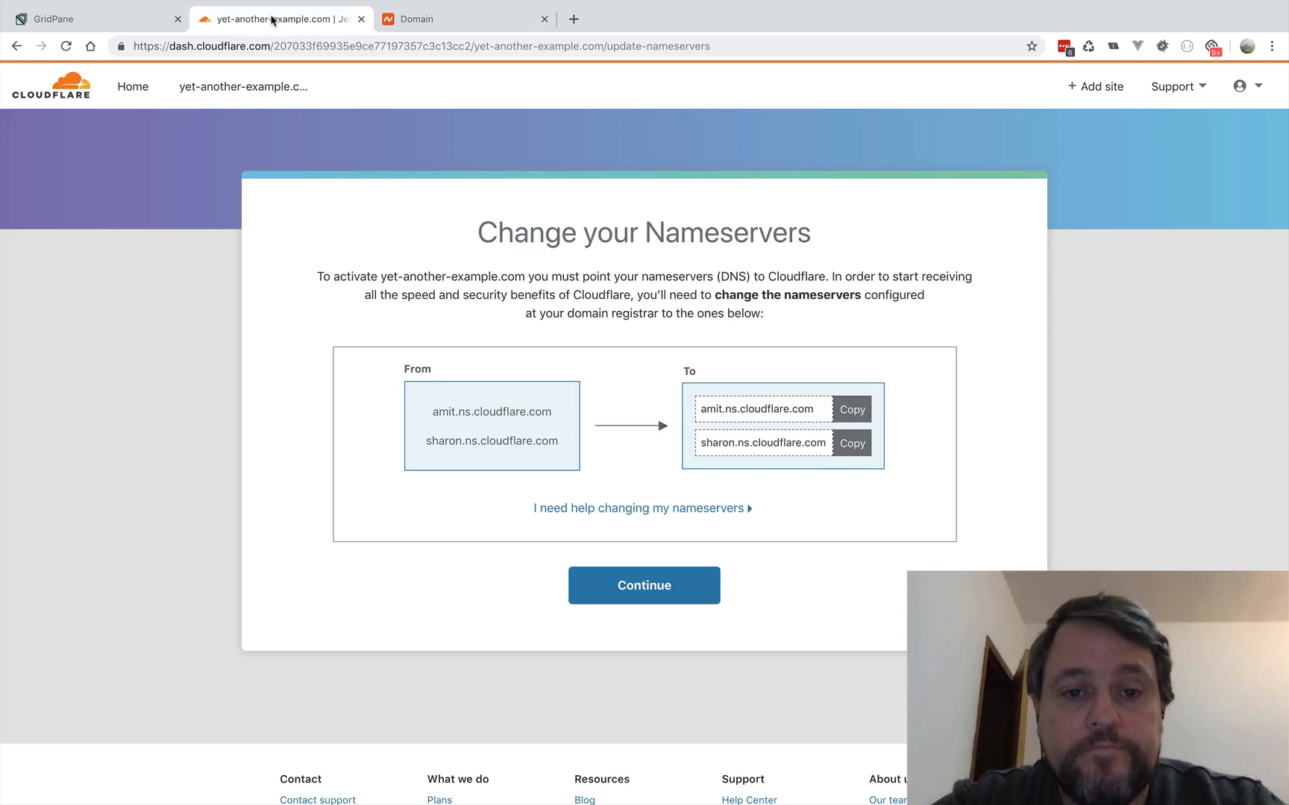
left_click(639, 593)
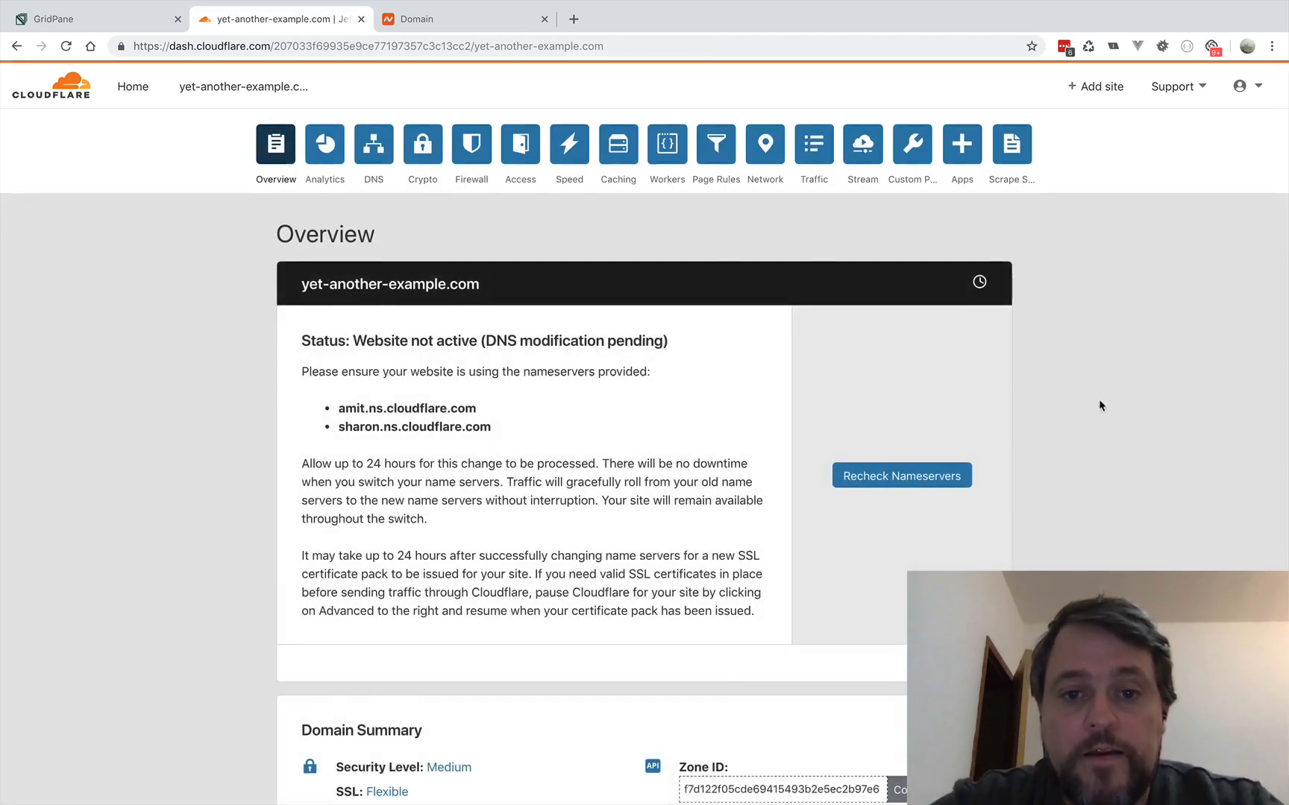
scroll(1098, 399, "down", 4)
scroll(1098, 399, "up", 3)
left_click(894, 418)
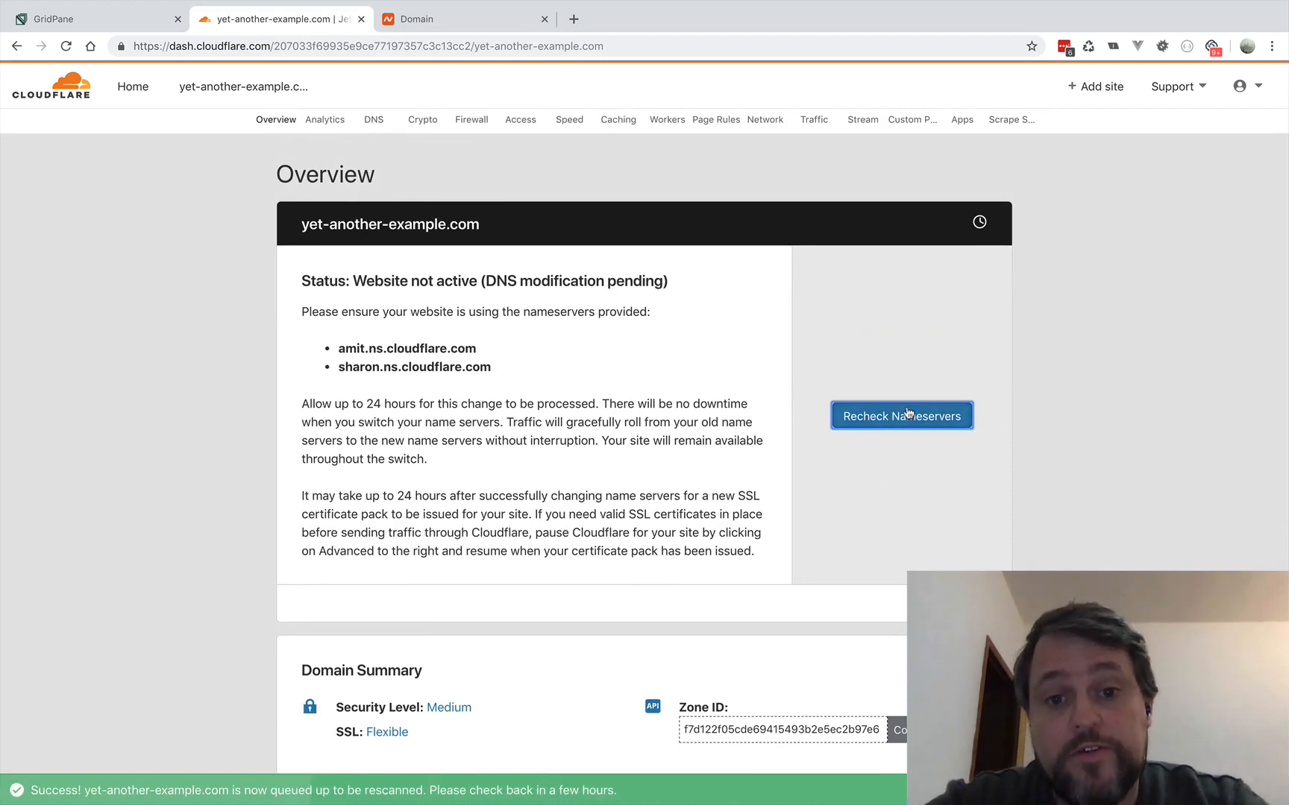
left_click(891, 423)
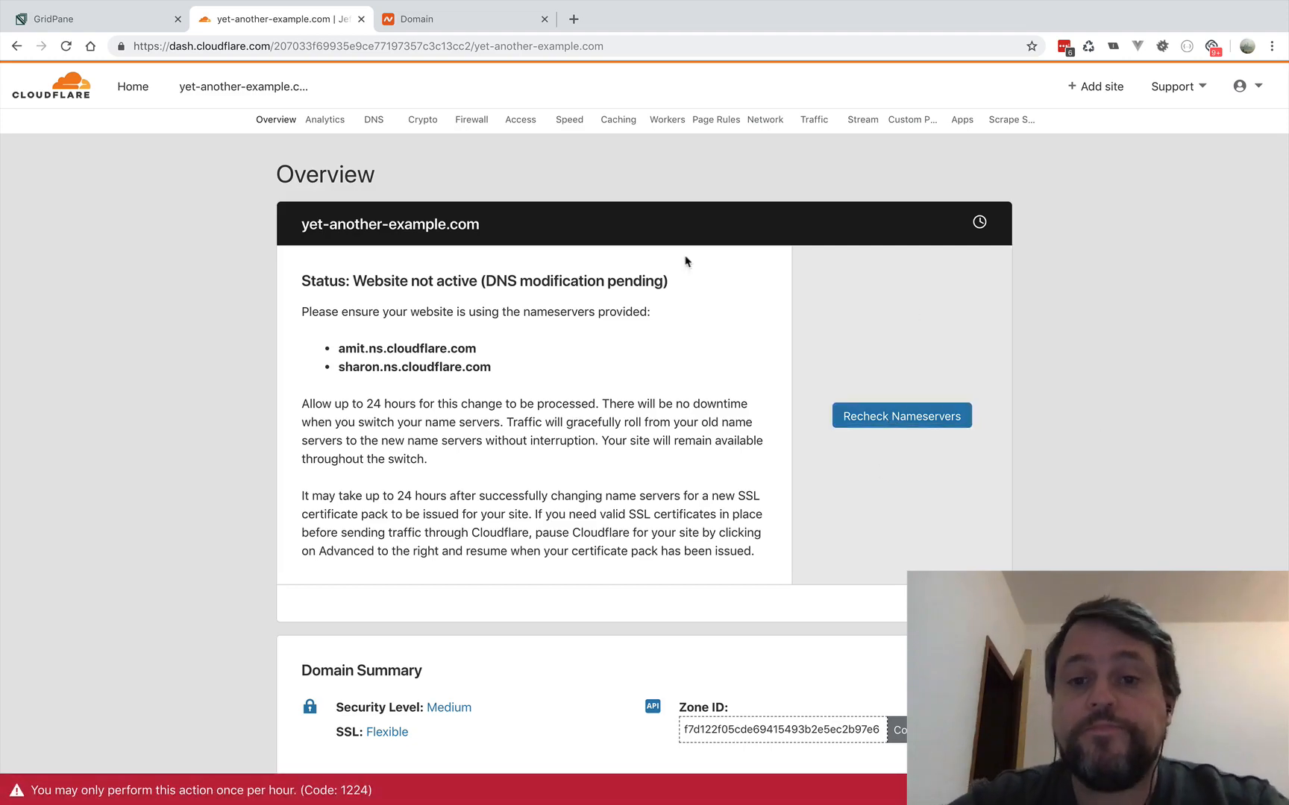
- Open the domain's DNS settings in Cloudflare and review its DNS records
left_click(371, 123)
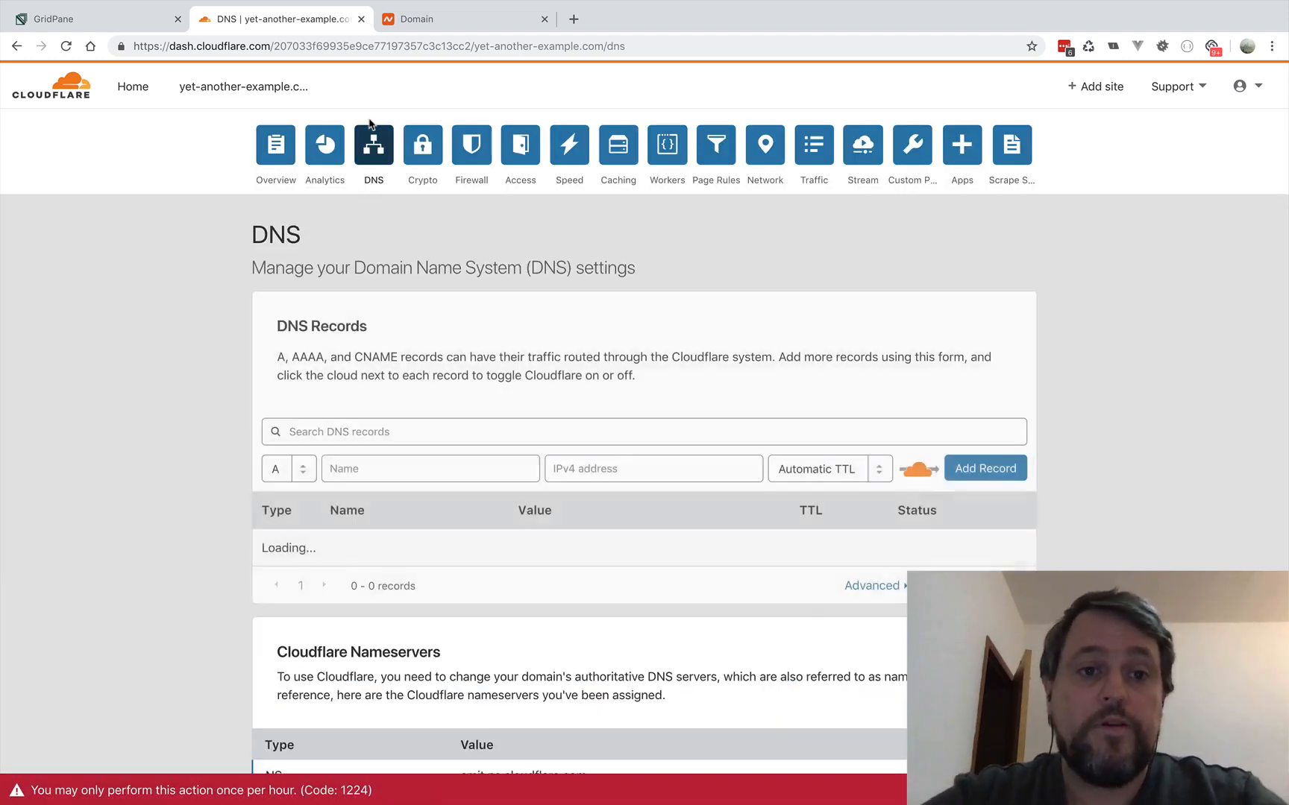
scroll(1145, 328, "down", 2)
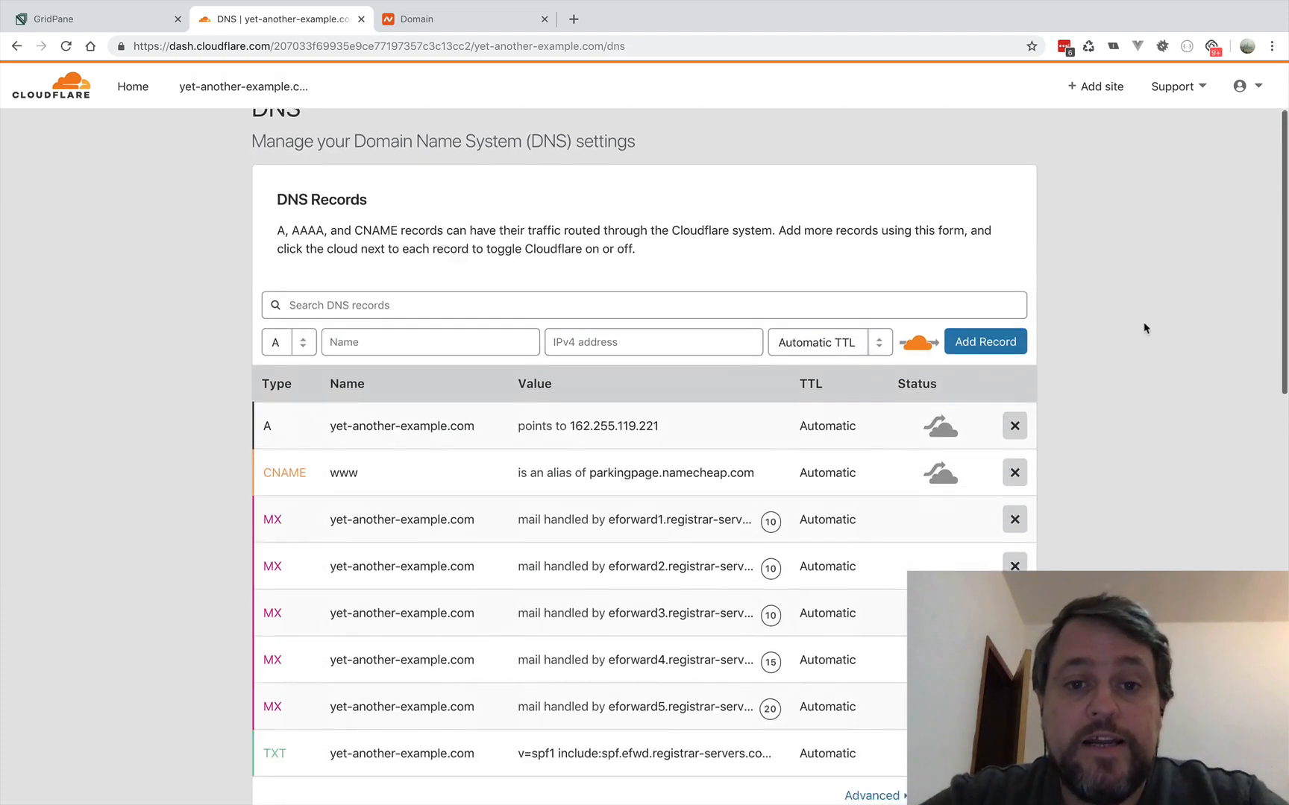
scroll(1144, 329, "down", 2)
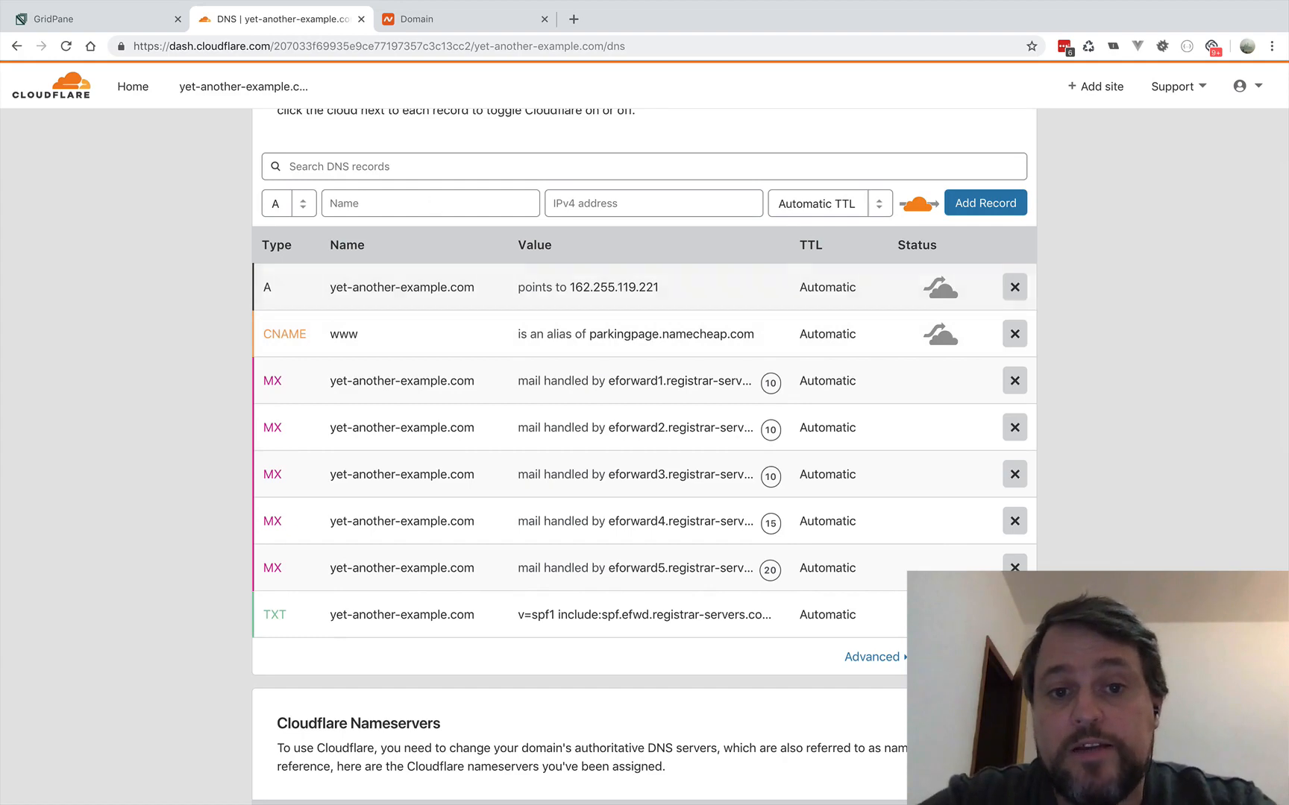
- Switch to GridPane, reload the Sites page and enter yet-another-example.com as the new site's URL
left_click(63, 22)
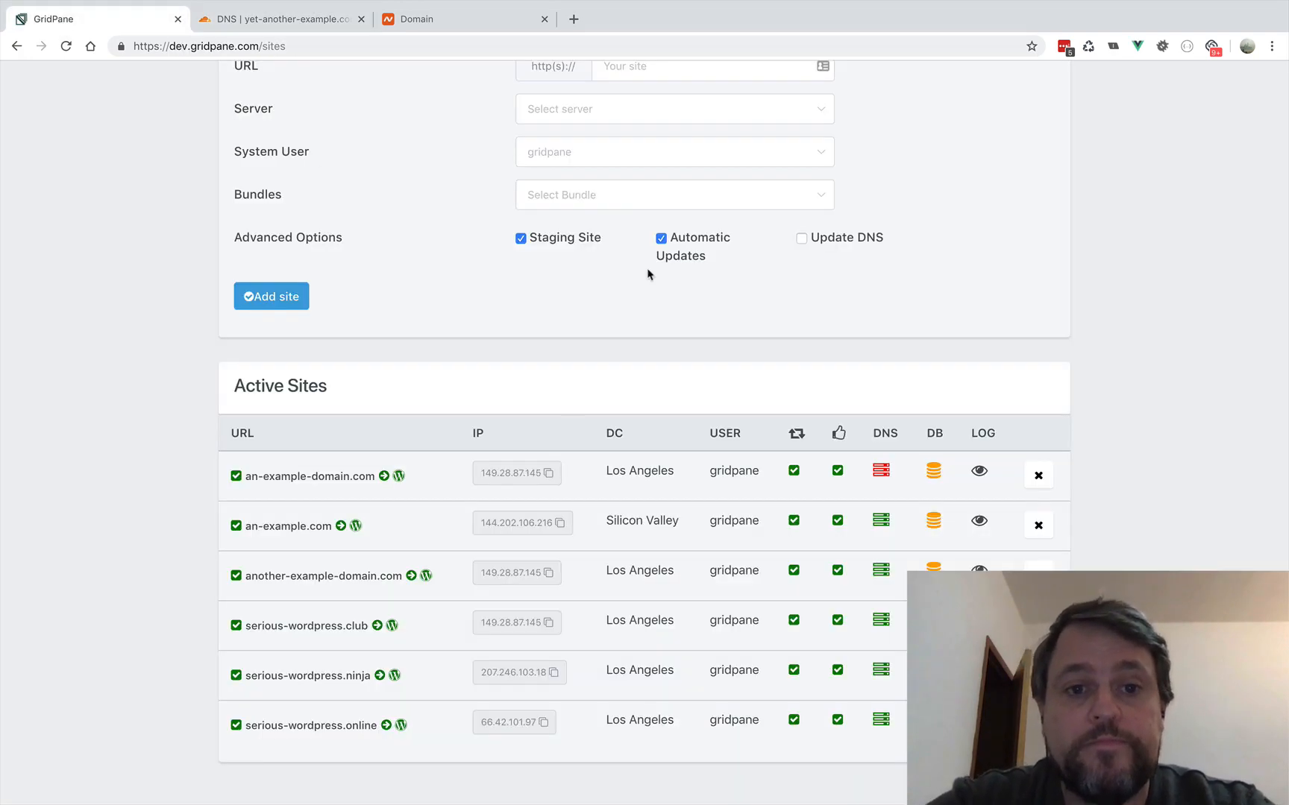
scroll(646, 246, "up", 3)
left_click(67, 46)
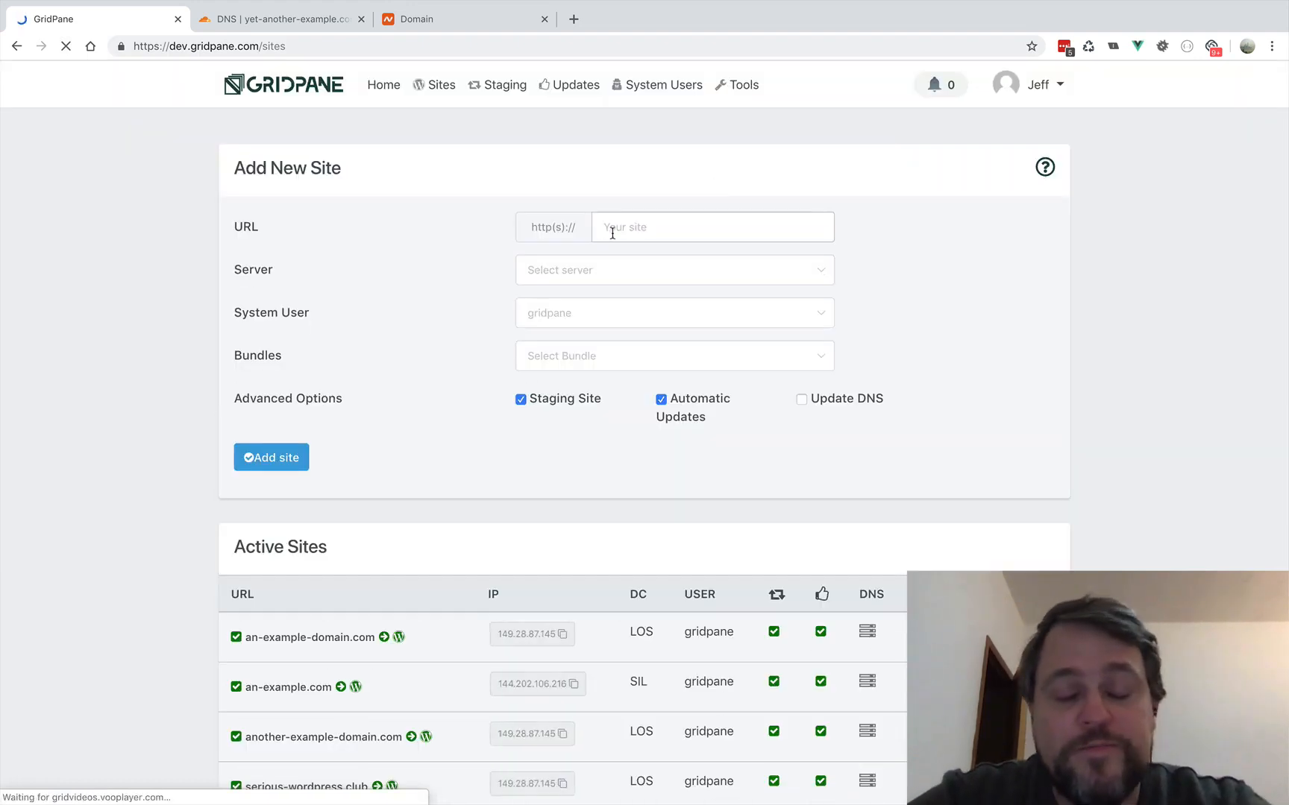
left_click(630, 231)
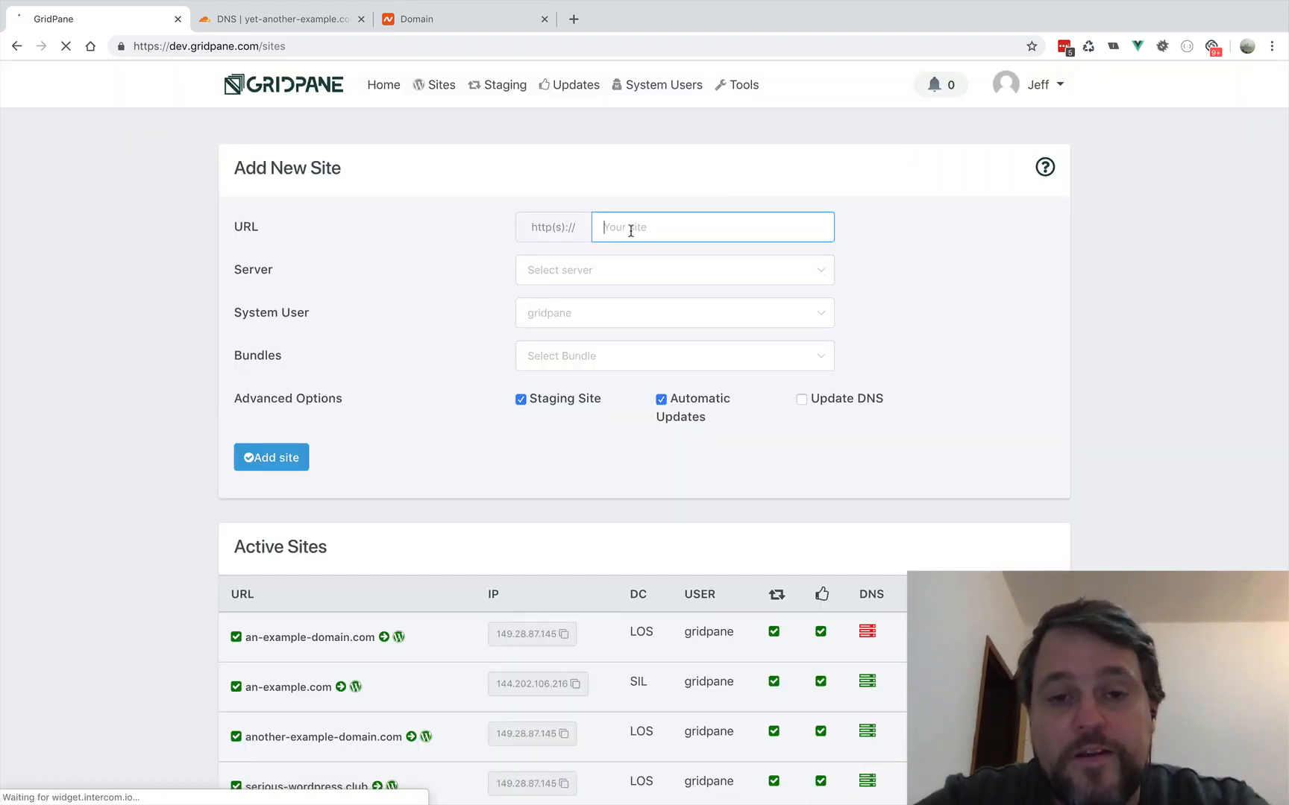
type("yet-another-ex")
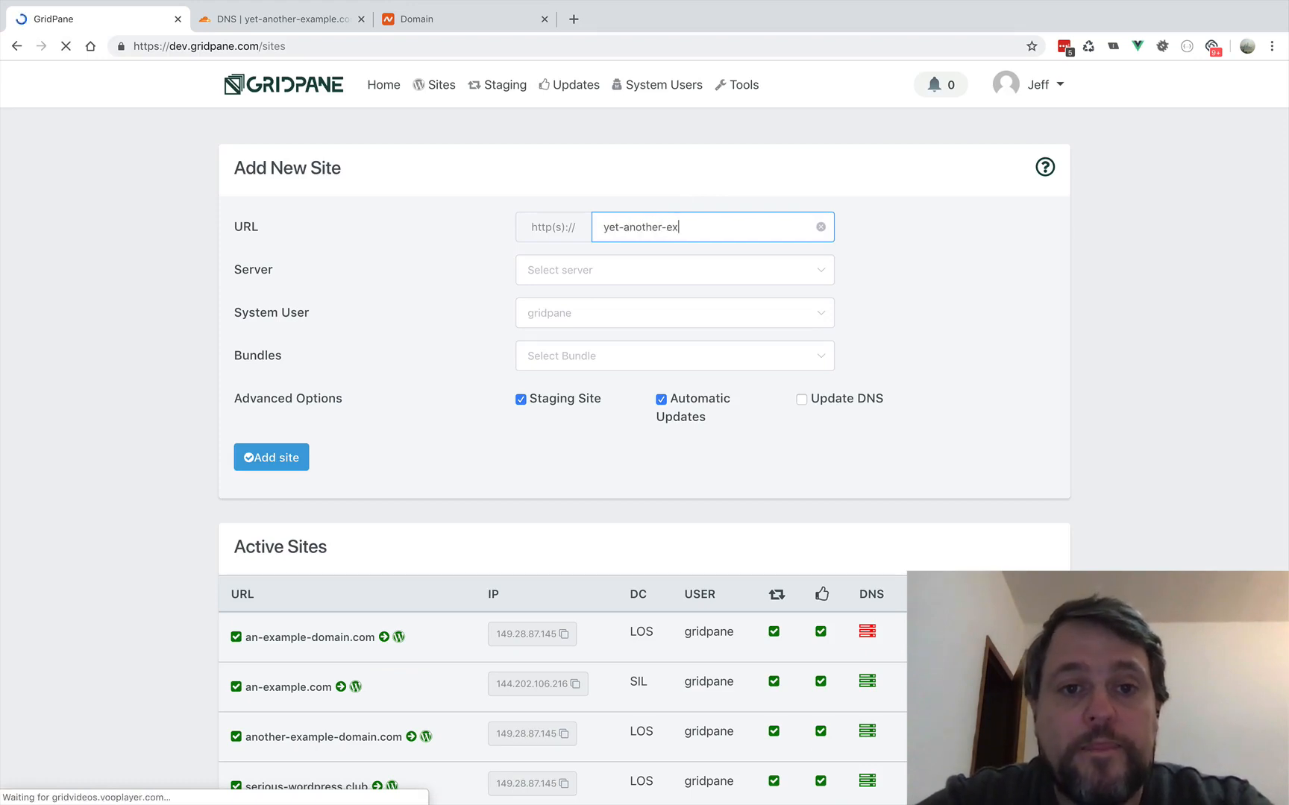
type("ample.com")
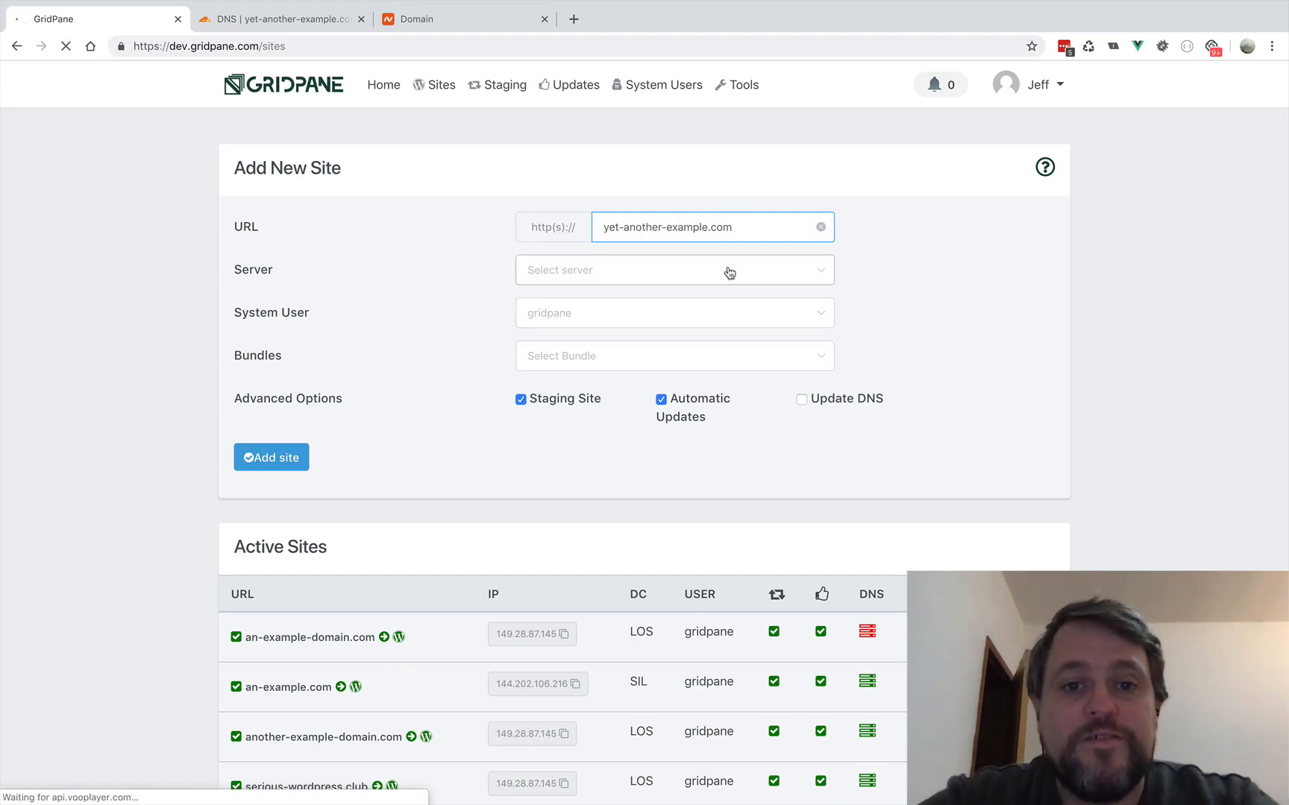
- Select the ssl server and the test bundle for the new site, and add the site
left_click(729, 272)
left_click(571, 417)
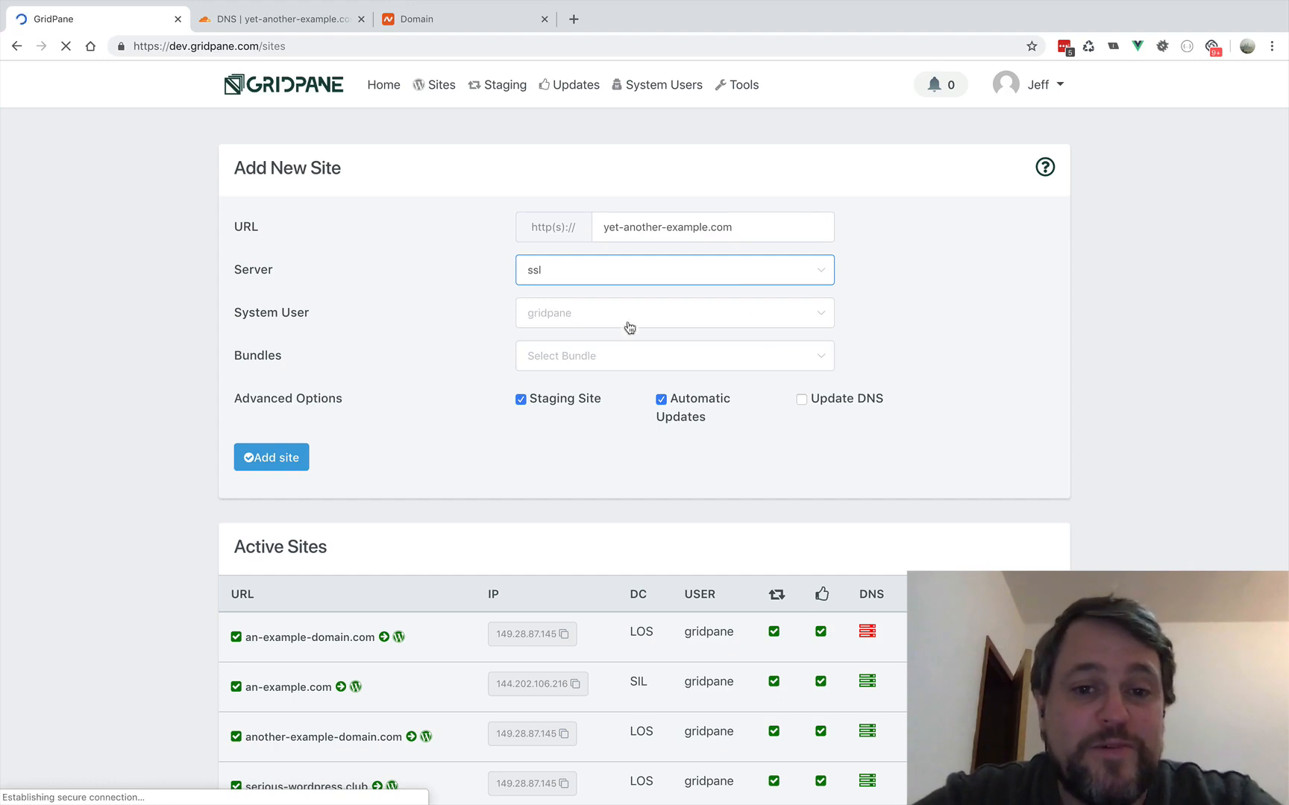
left_click(659, 359)
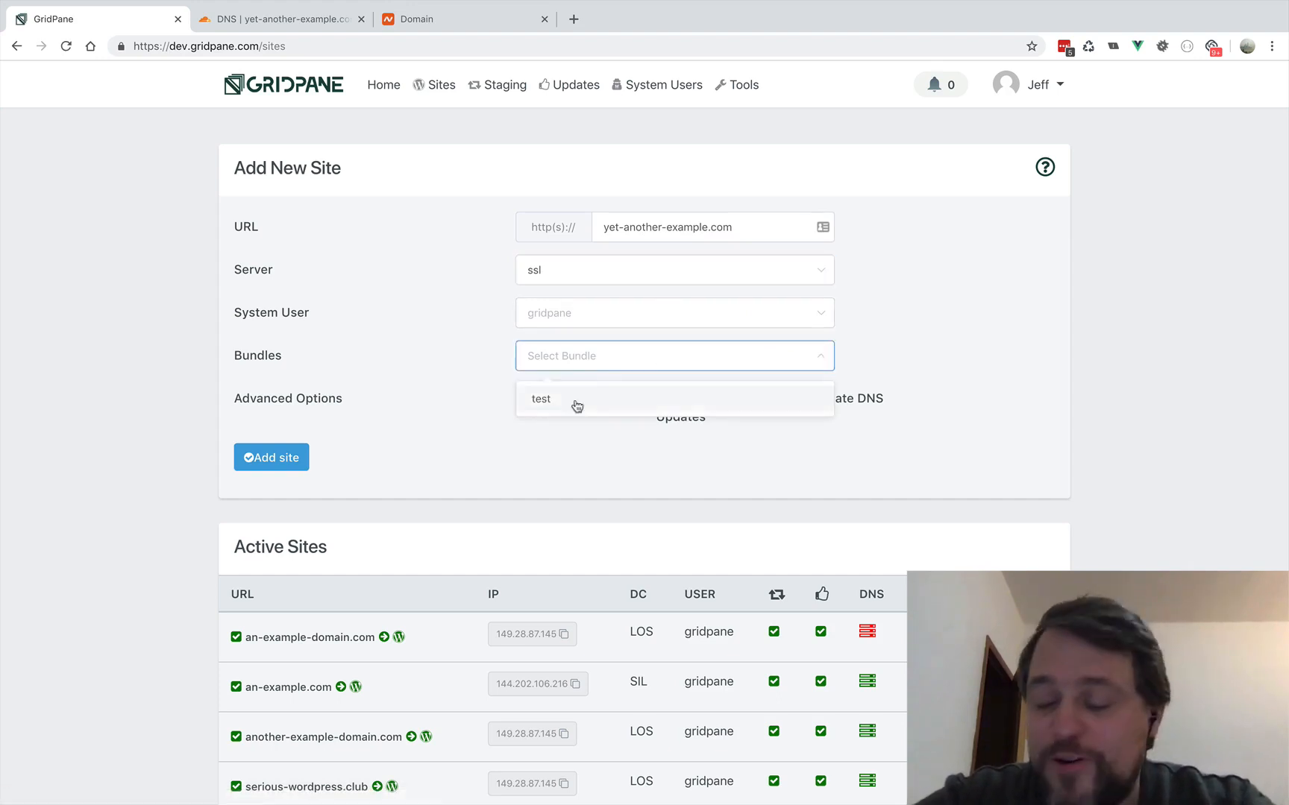
left_click(577, 406)
left_click(279, 459)
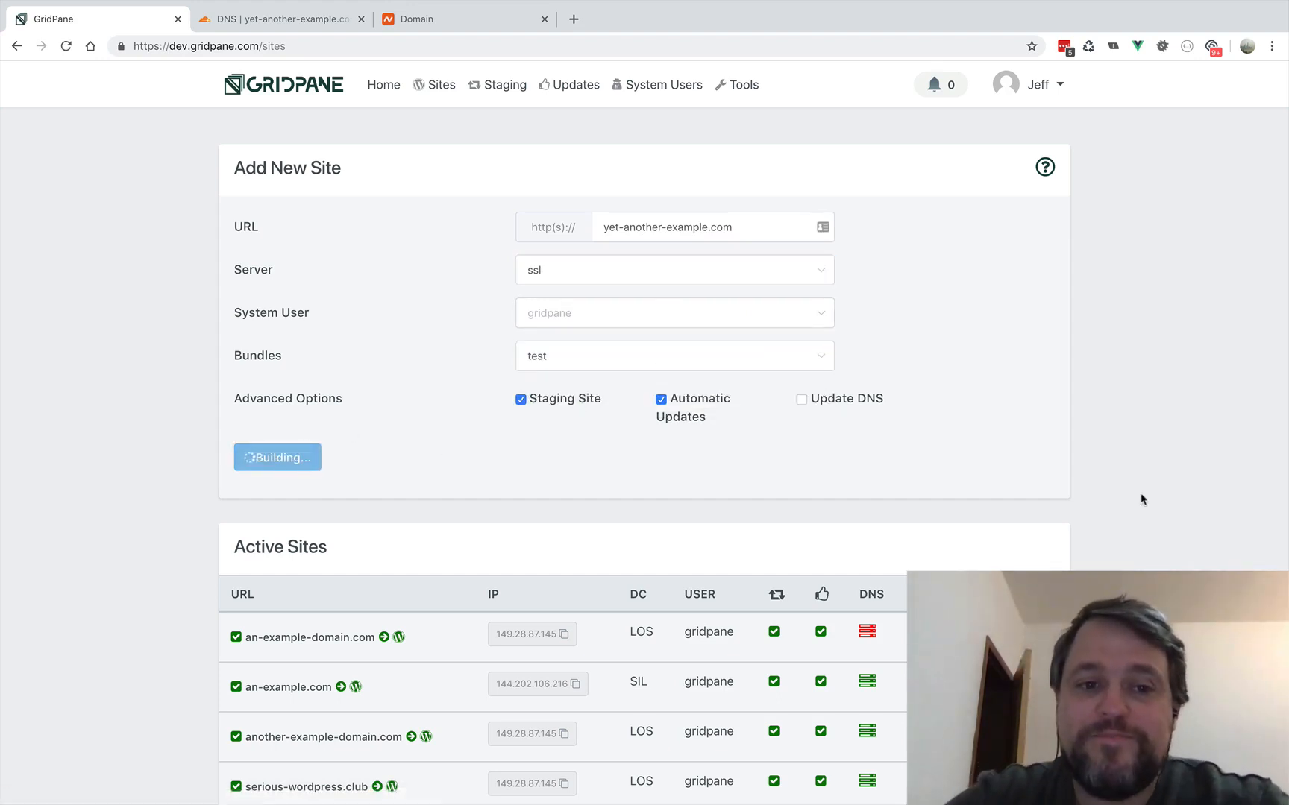
- Copy the new site's IP from GridPane, switch to Cloudflare, and set the A record to name @ and address 149.28.87.145
scroll(1141, 499, "down", 3)
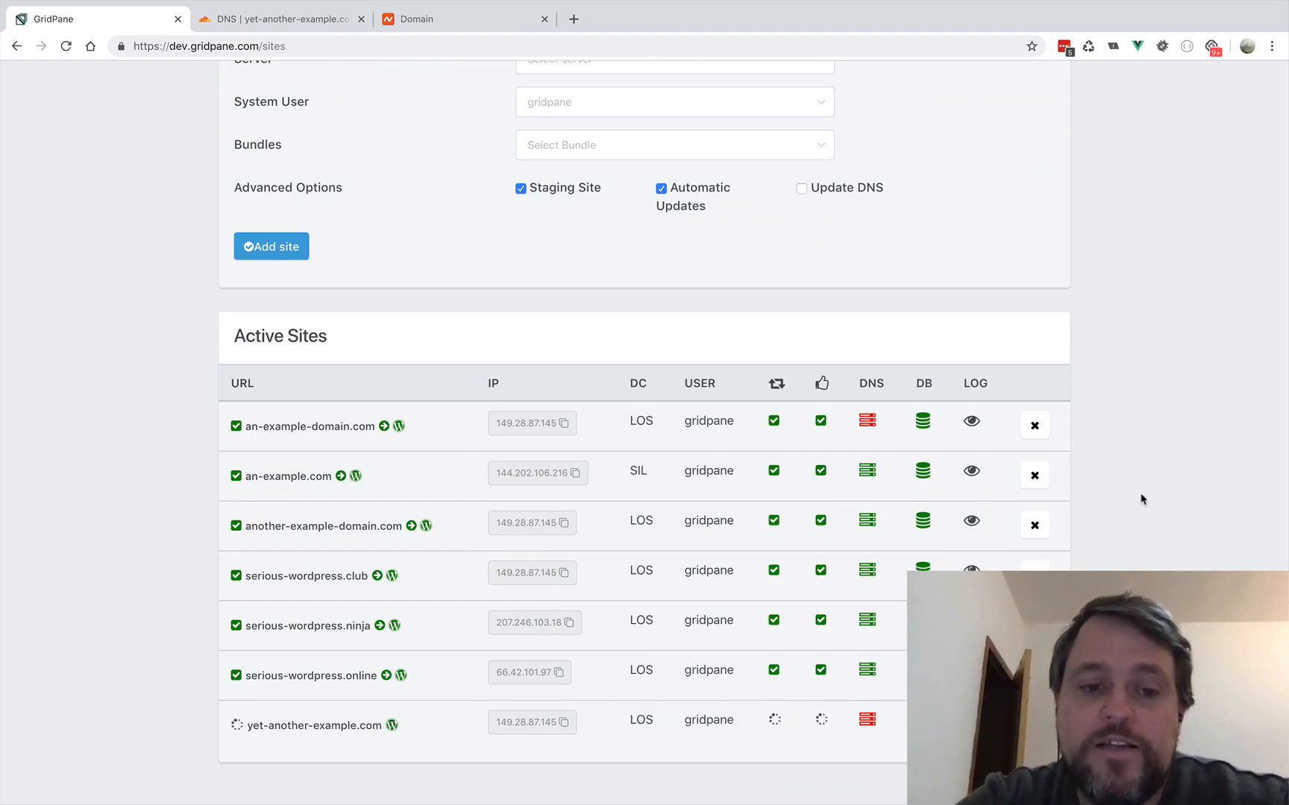
left_click(563, 722)
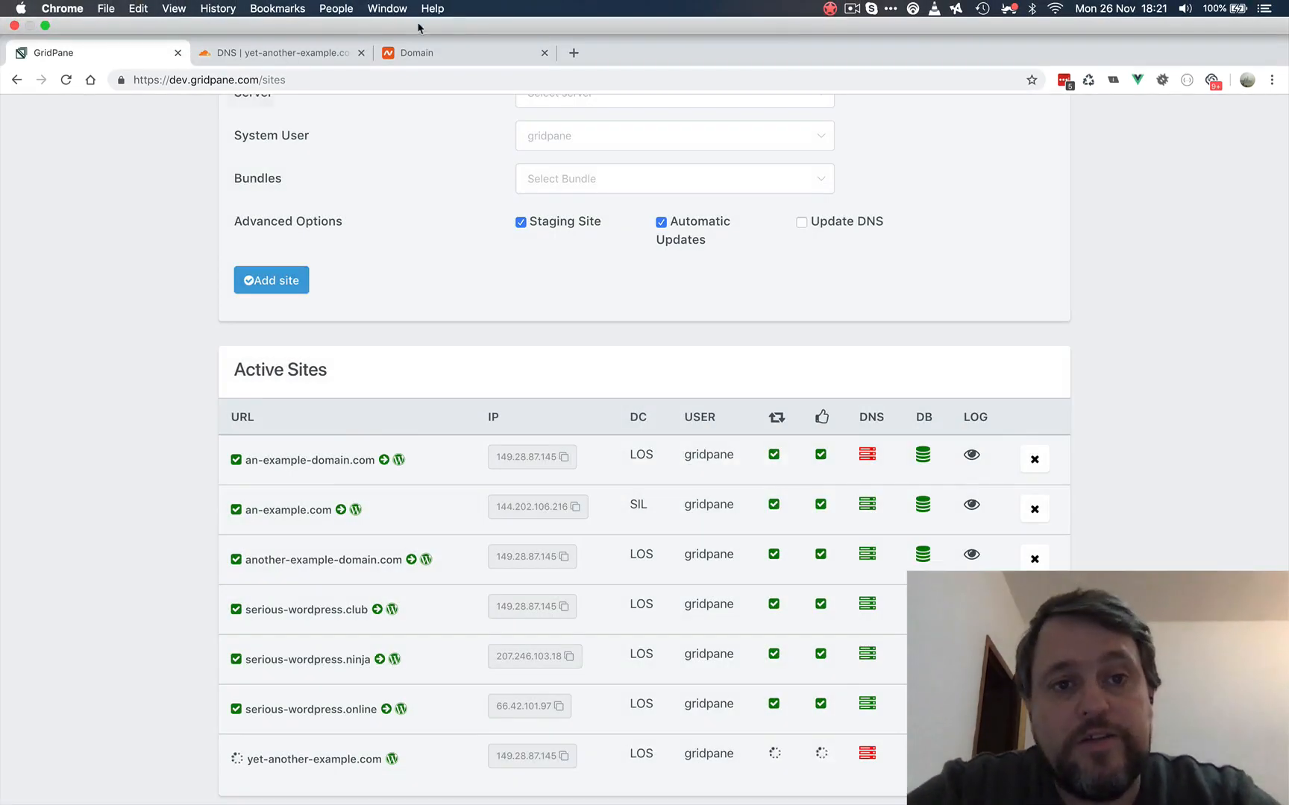
left_click(290, 19)
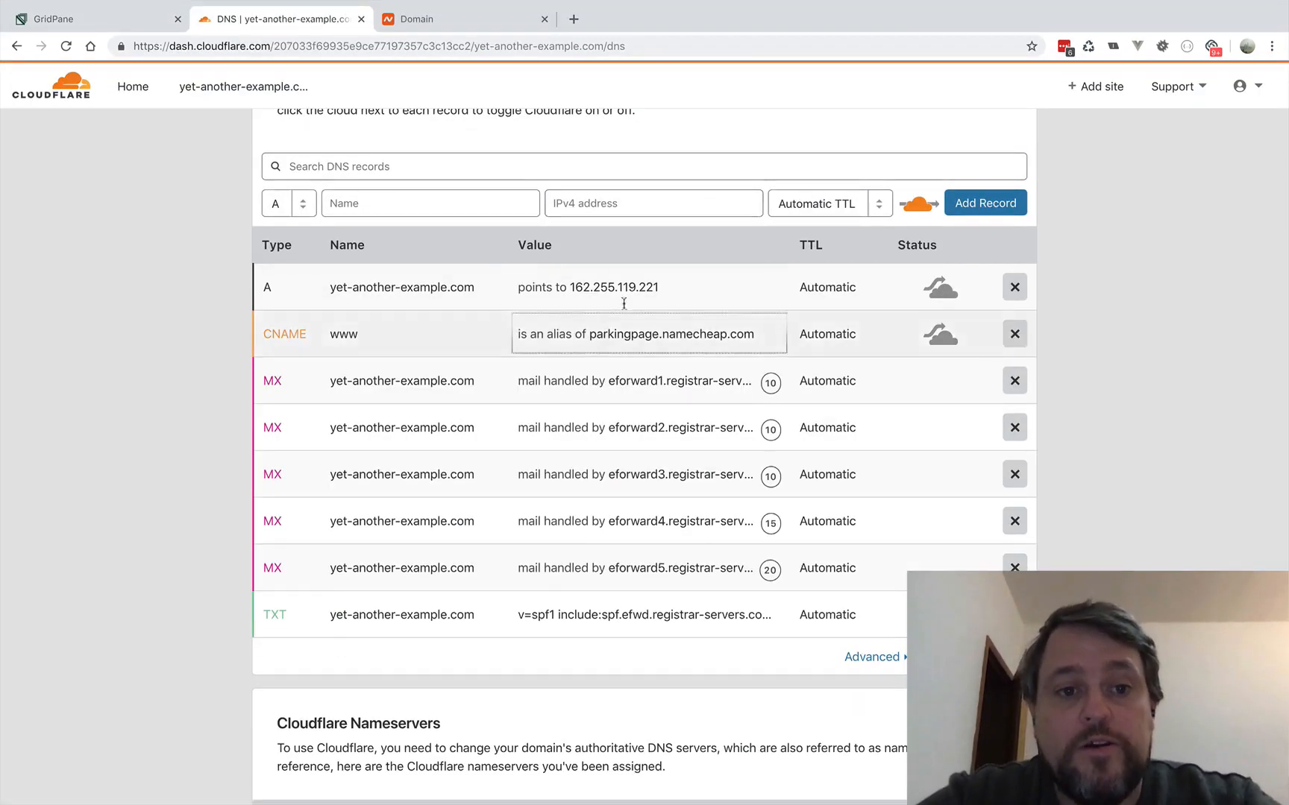
double_click(575, 287)
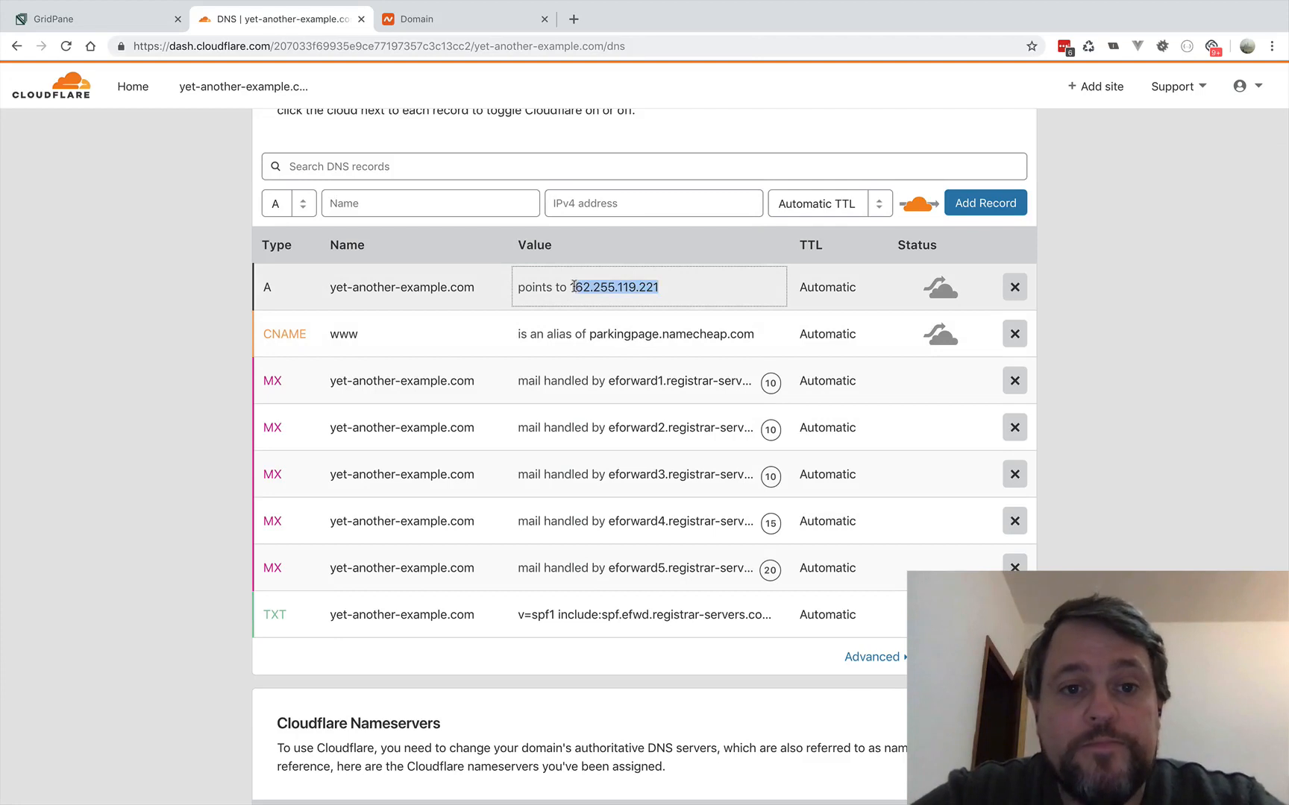
left_click_drag(652, 287, 326, 288)
key("super+v")
left_click(477, 287)
type("@")
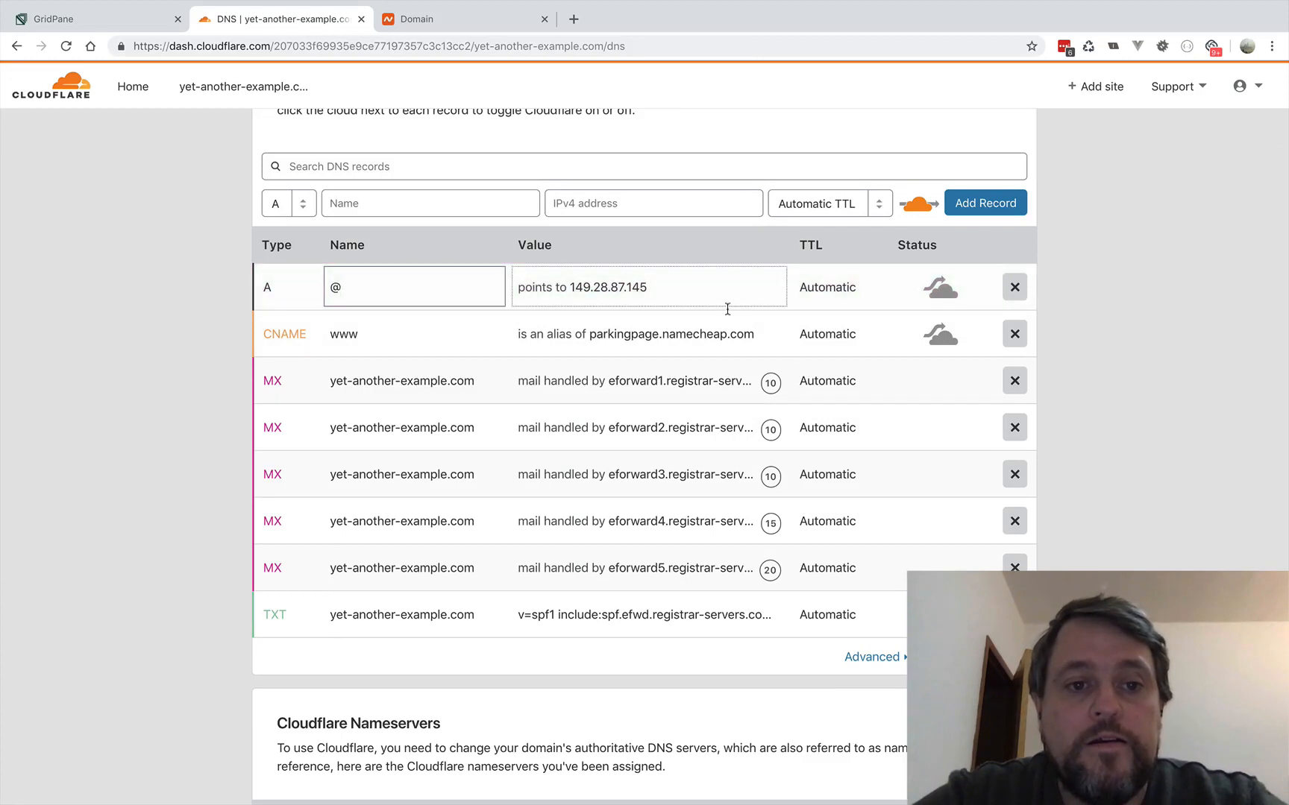
left_click(1100, 269)
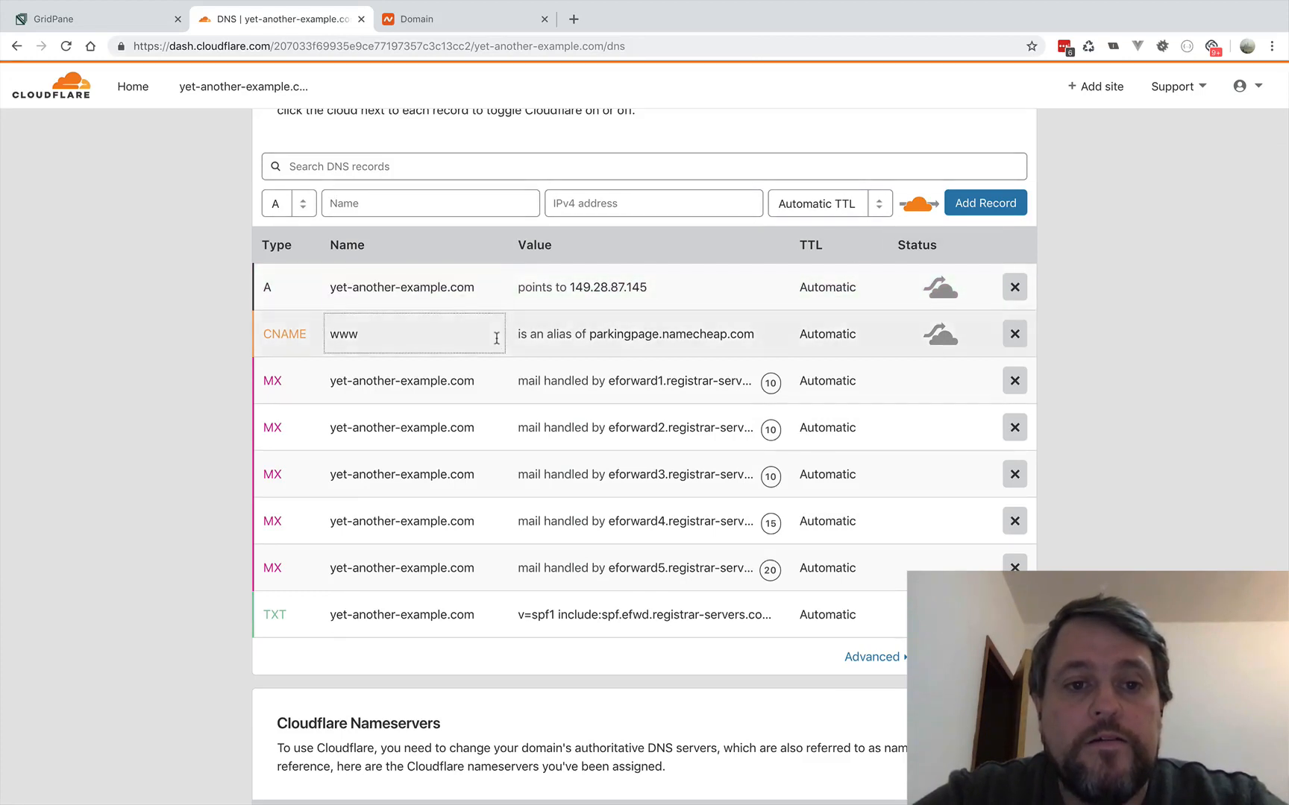
- Point the www CNAME record to yet-another-example.com and save it
left_click(561, 341)
left_click_drag(760, 334, 484, 334)
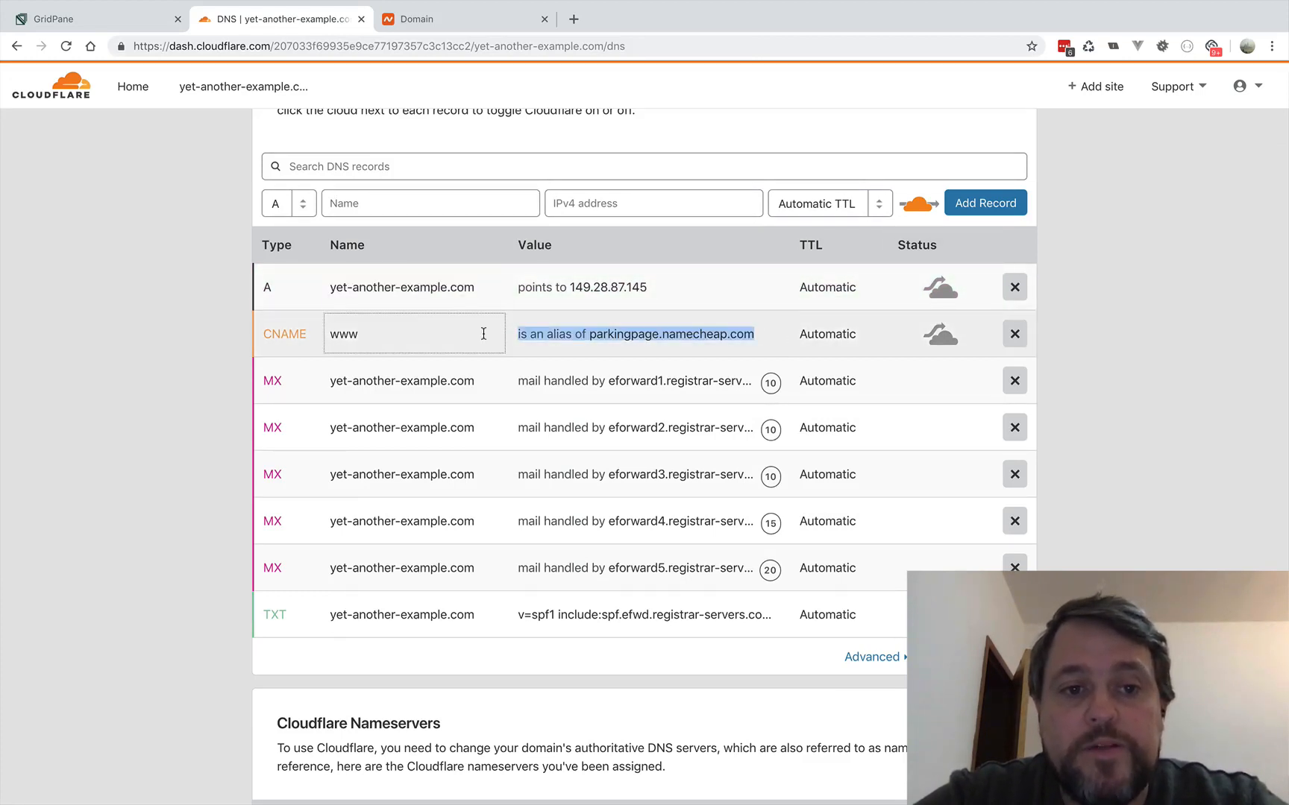
left_click(588, 332)
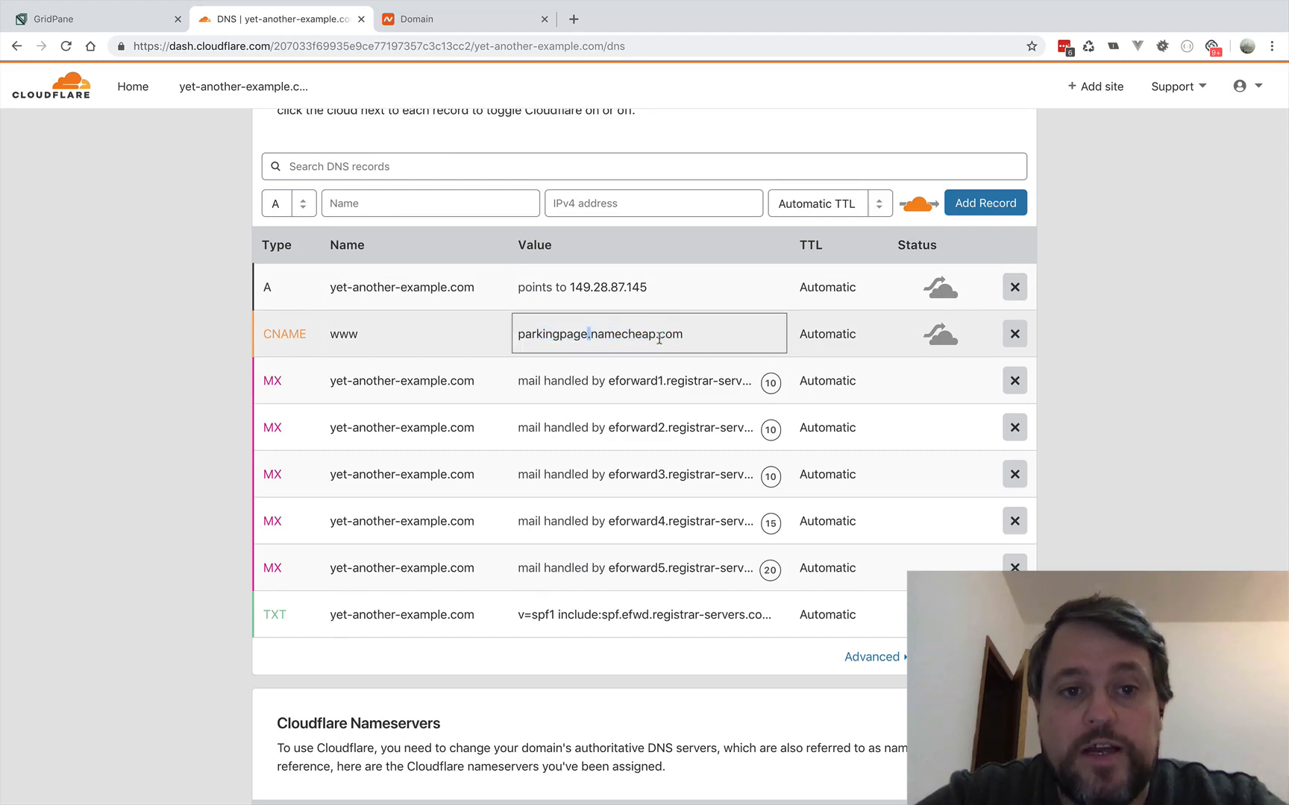
left_click_drag(688, 339, 513, 334)
type("ye")
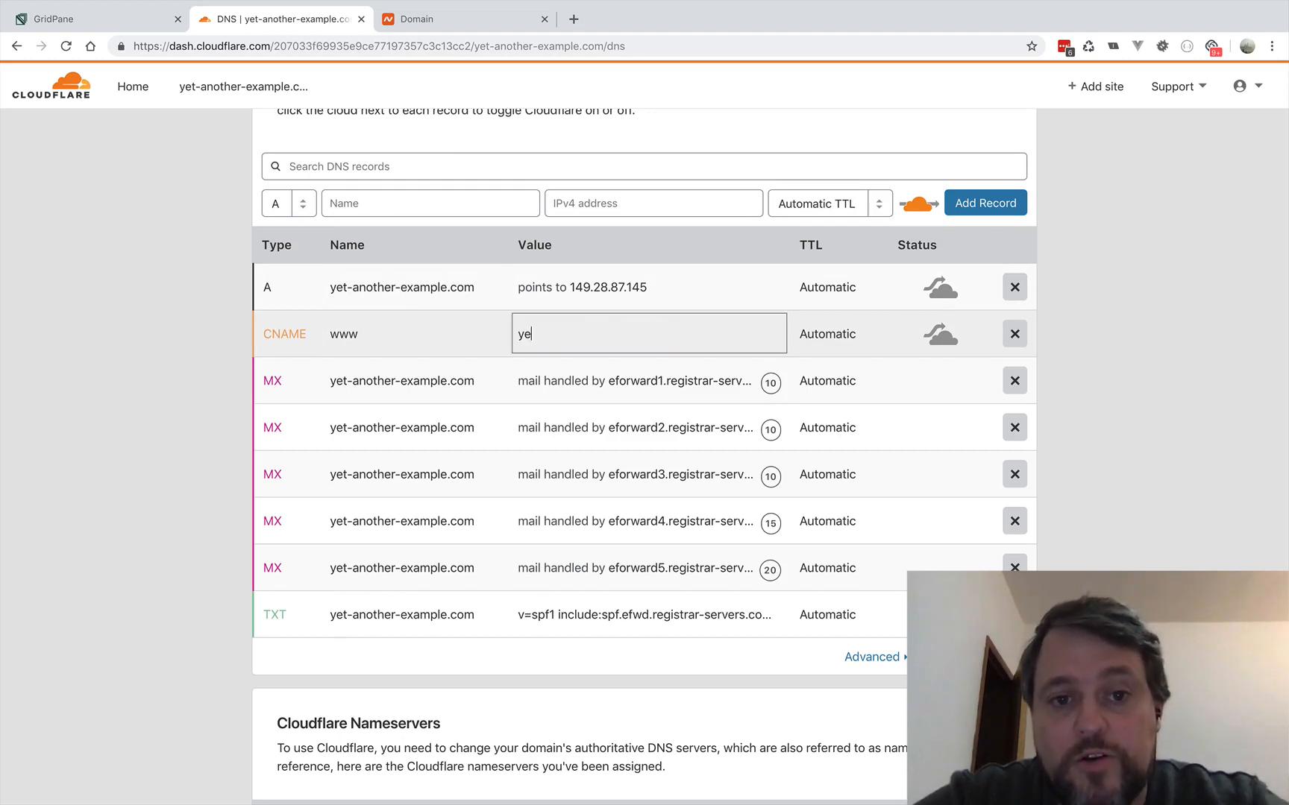
type("t-another-ex")
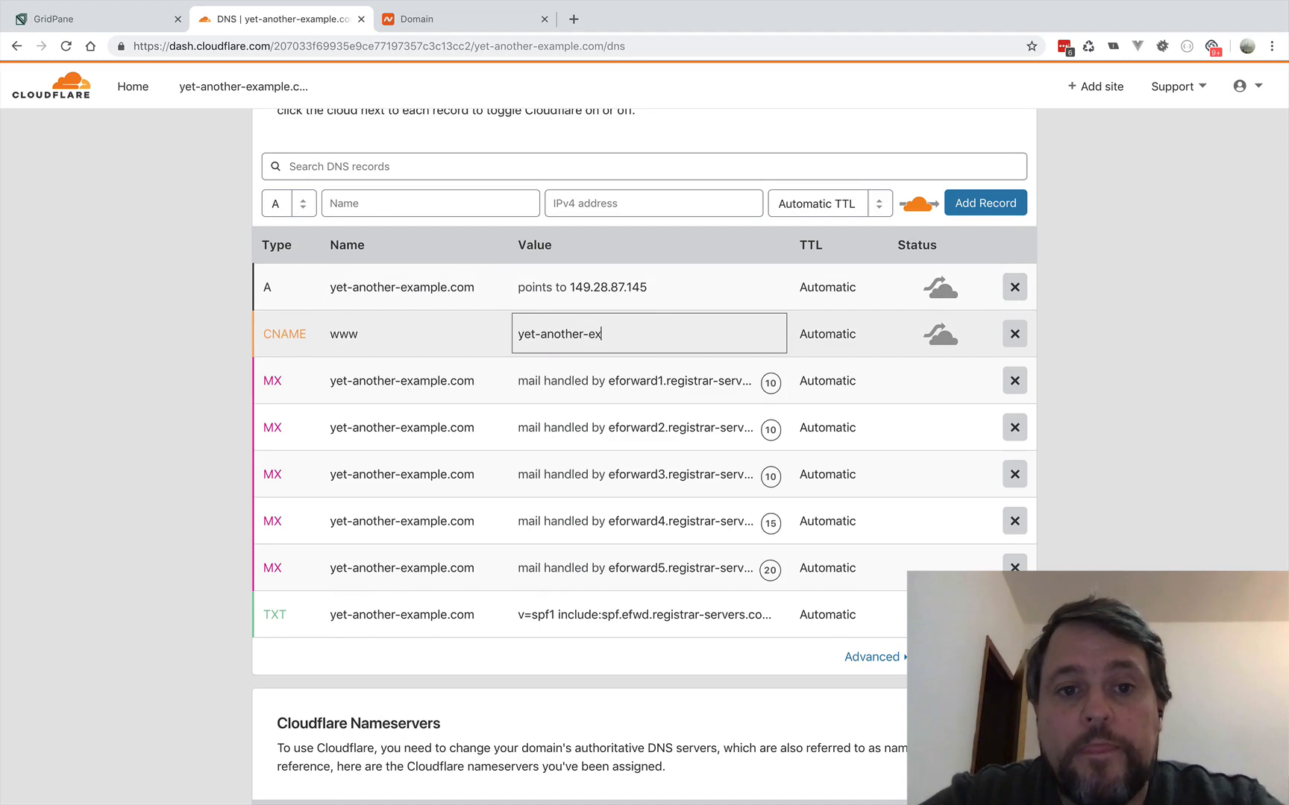
type("ample.com")
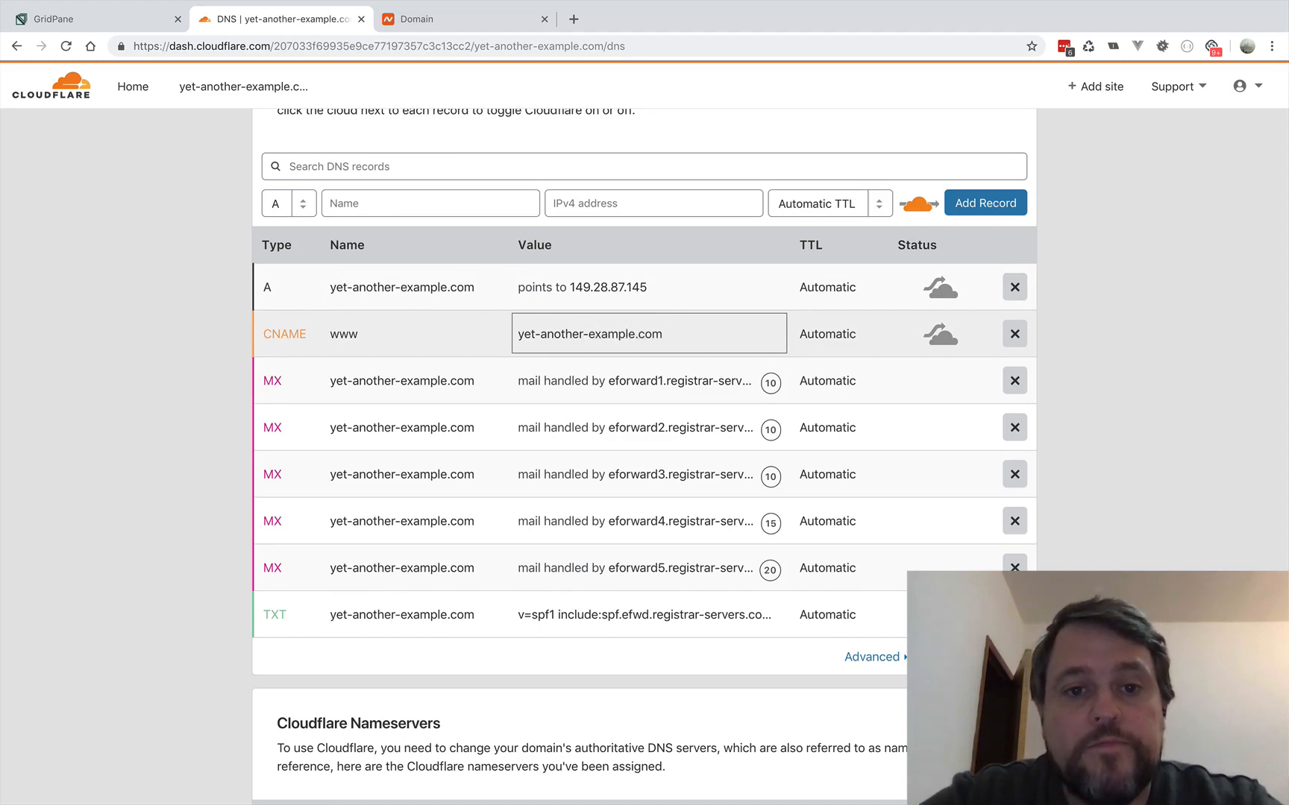
key("Return")
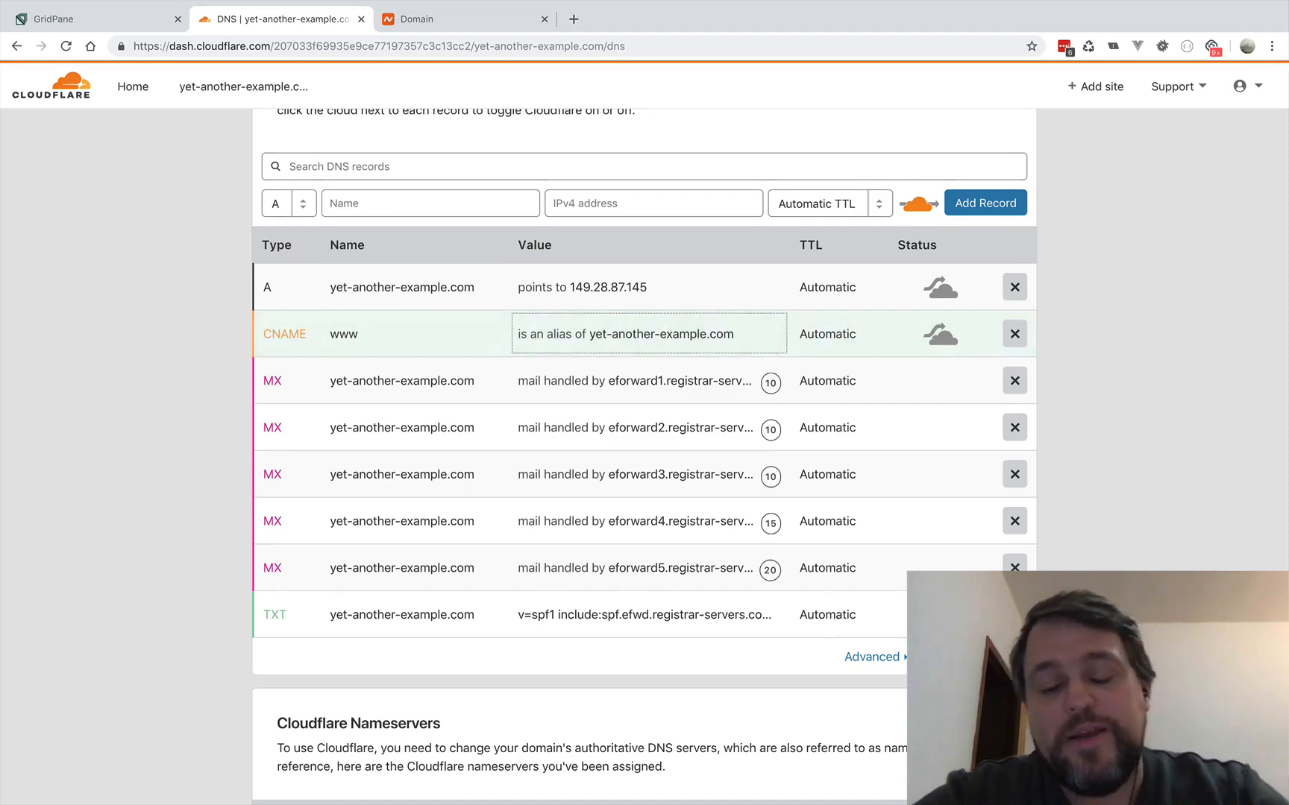
- Delete all the MX records and the TXT record from the domain's DNS records, confirming each deletion
left_click(1015, 381)
left_click(715, 481)
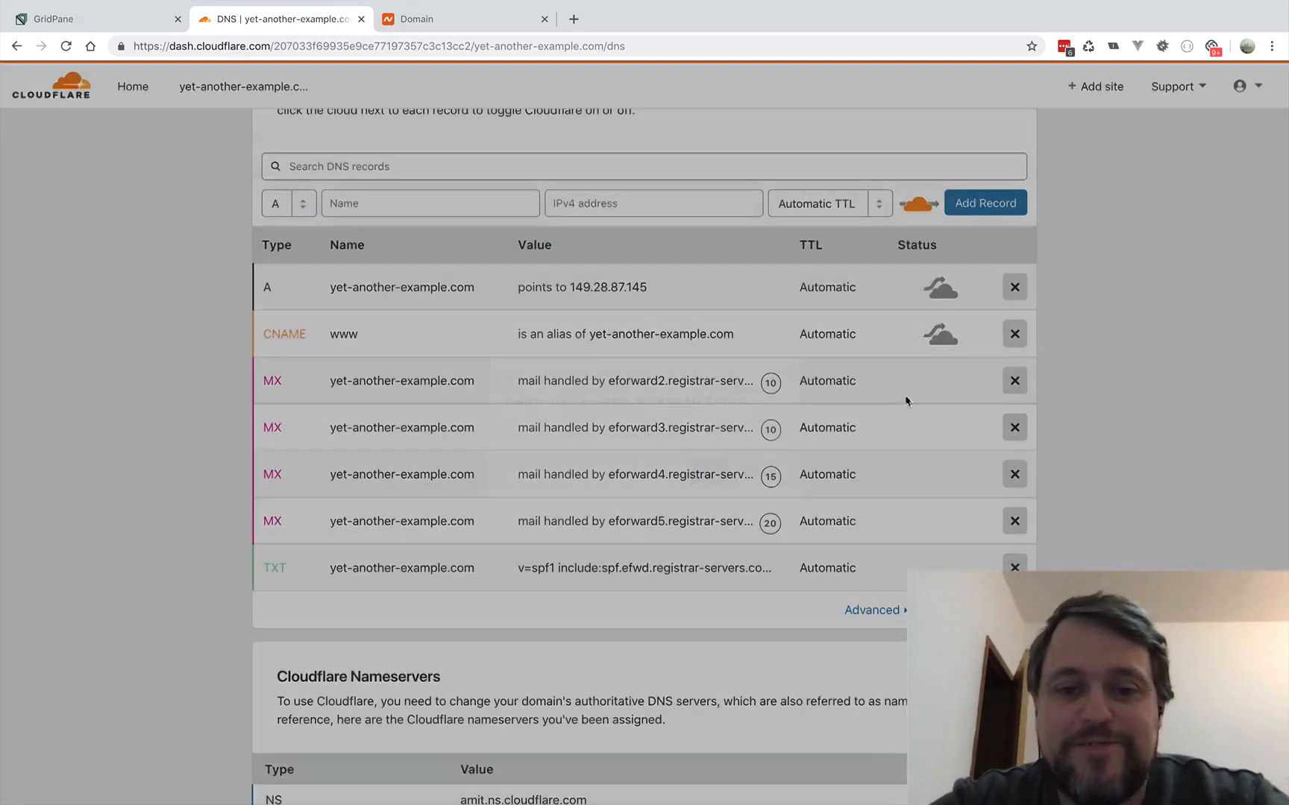
left_click(1014, 381)
left_click(699, 482)
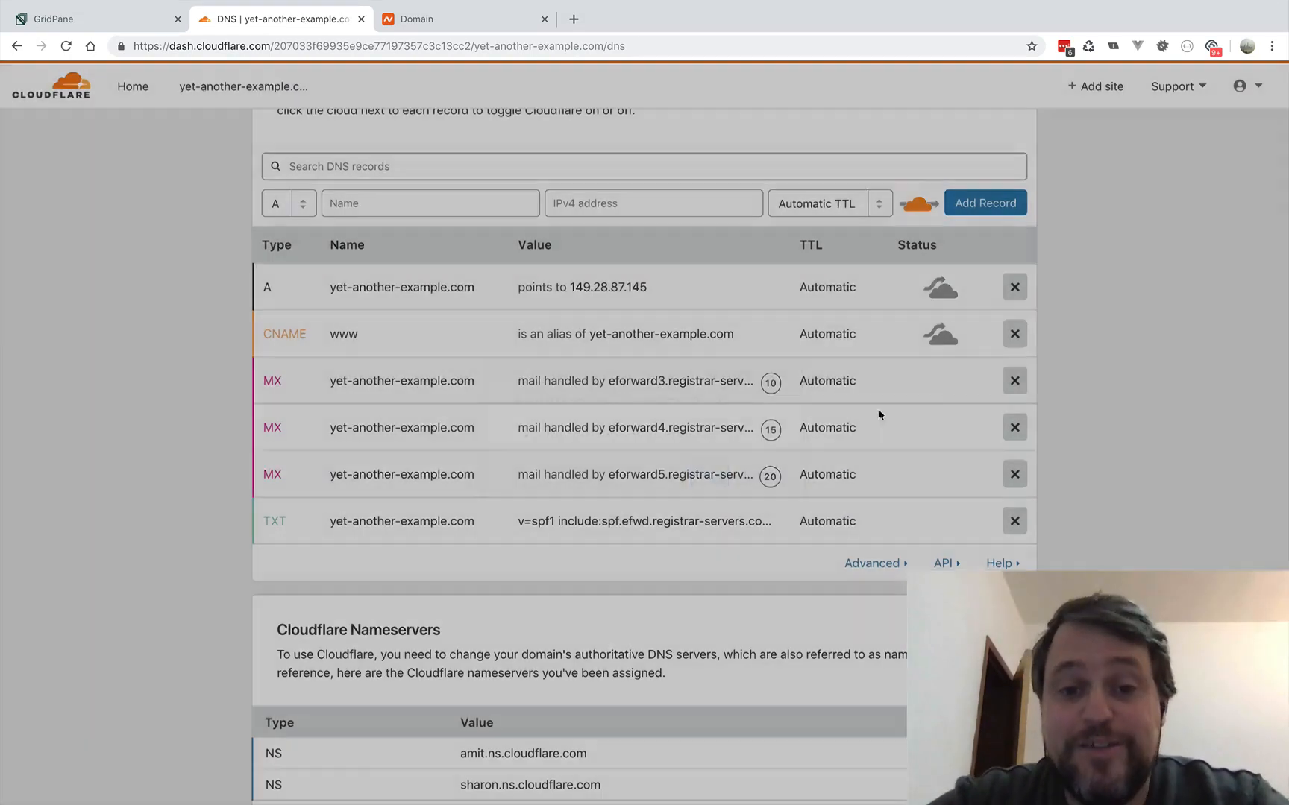
left_click(1015, 380)
left_click(706, 485)
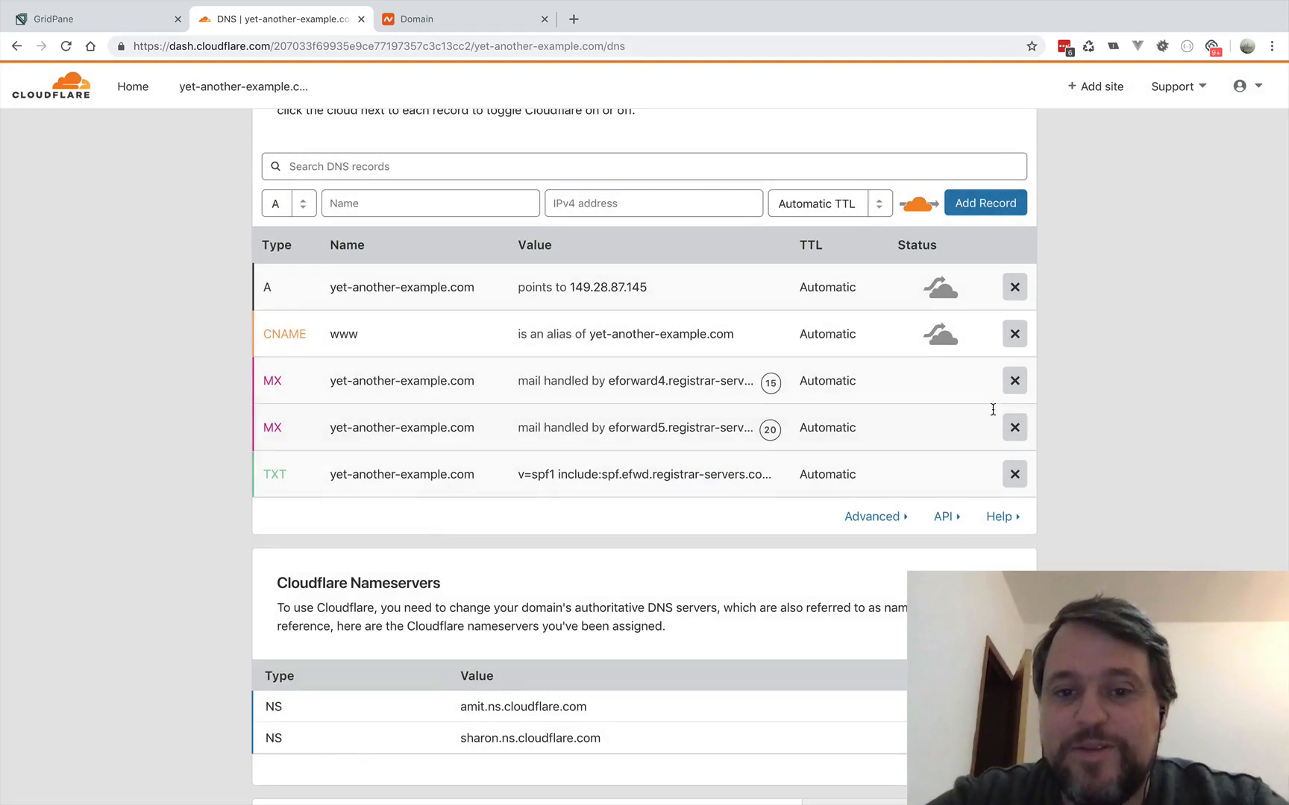
left_click(1014, 381)
left_click(710, 487)
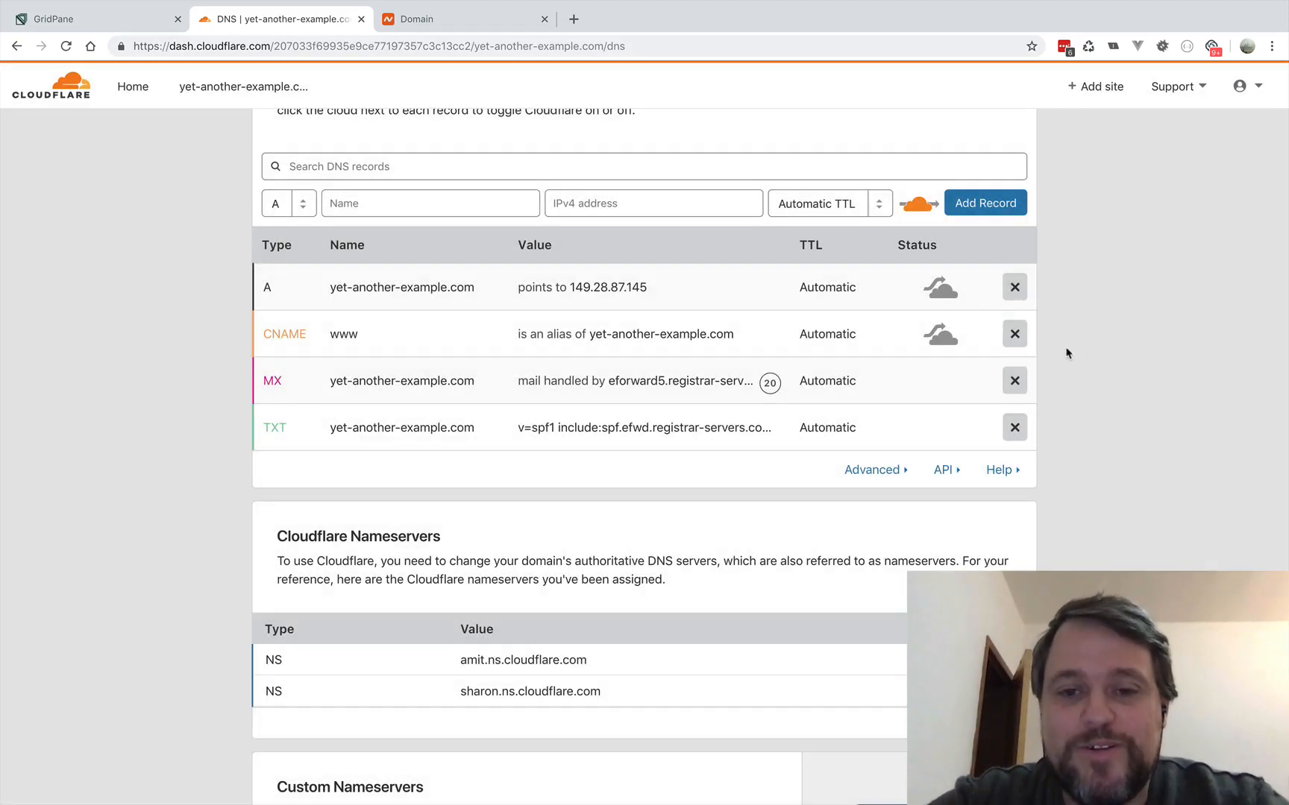
left_click(1015, 380)
left_click(714, 484)
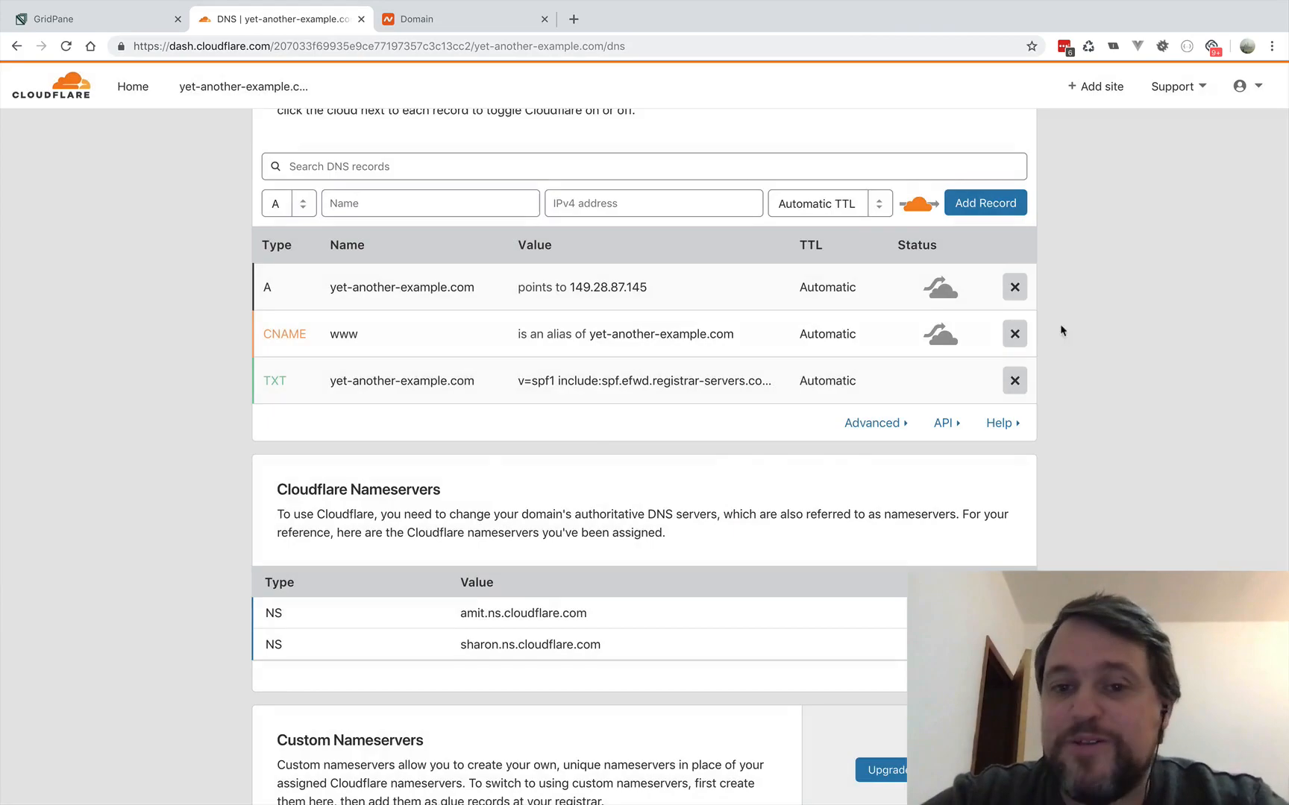
left_click(1014, 381)
left_click(715, 485)
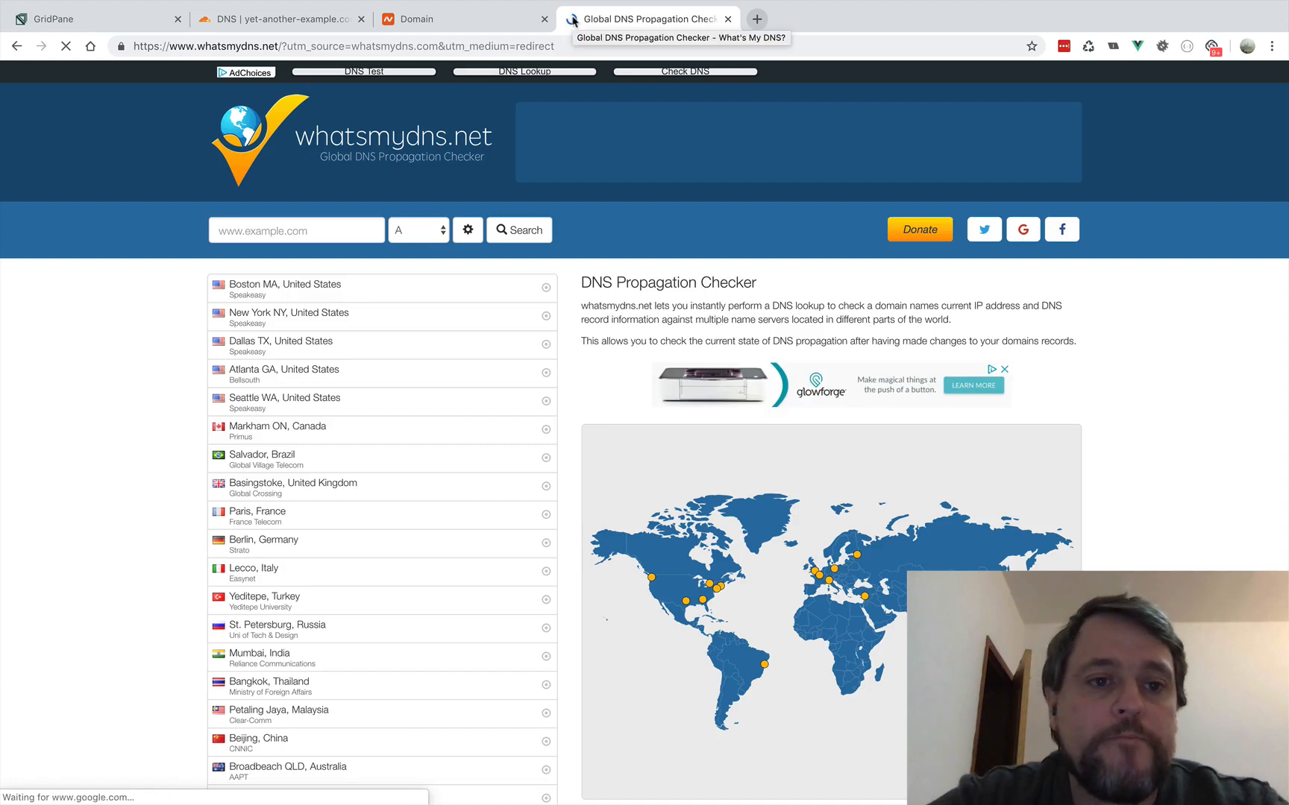
- Look up the A record propagation of yet-another-example.com on whatsmydns.net
left_click(289, 228)
type("yet-another-")
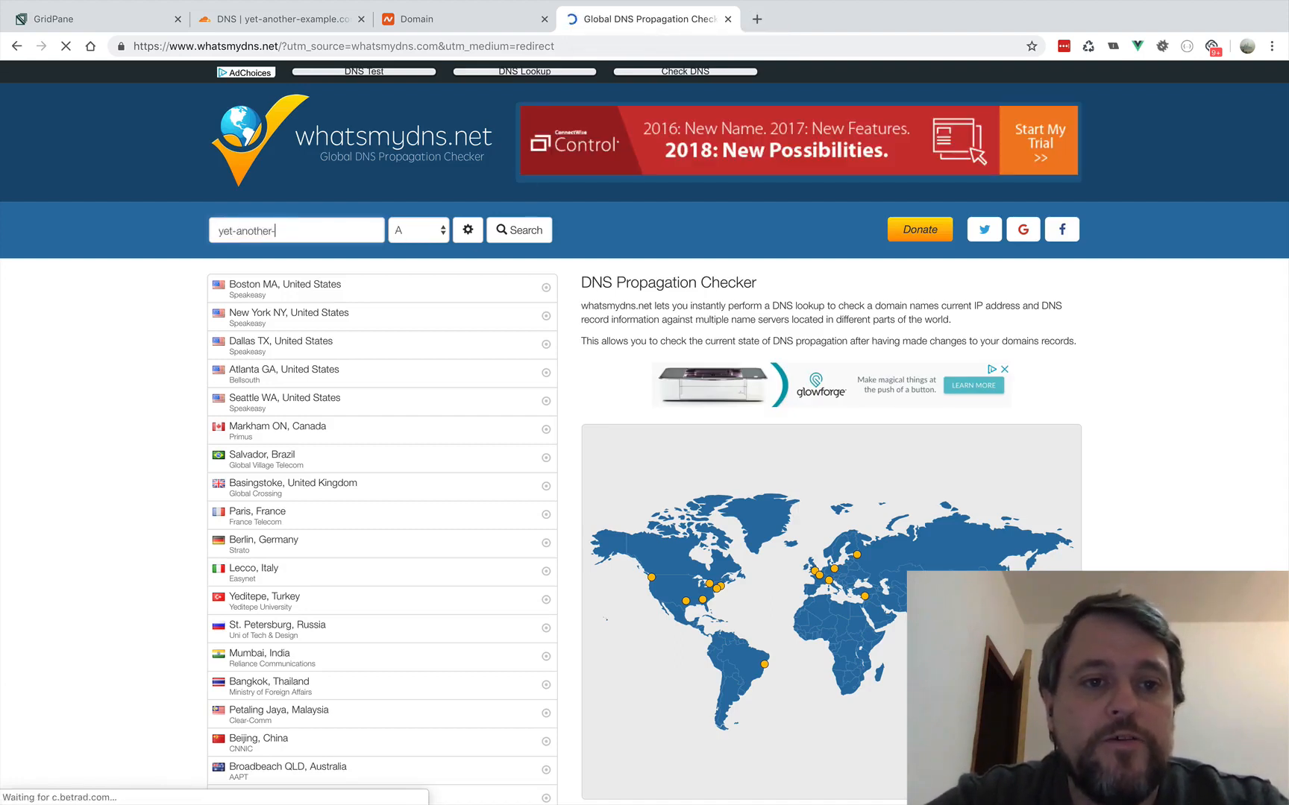
type("ex")
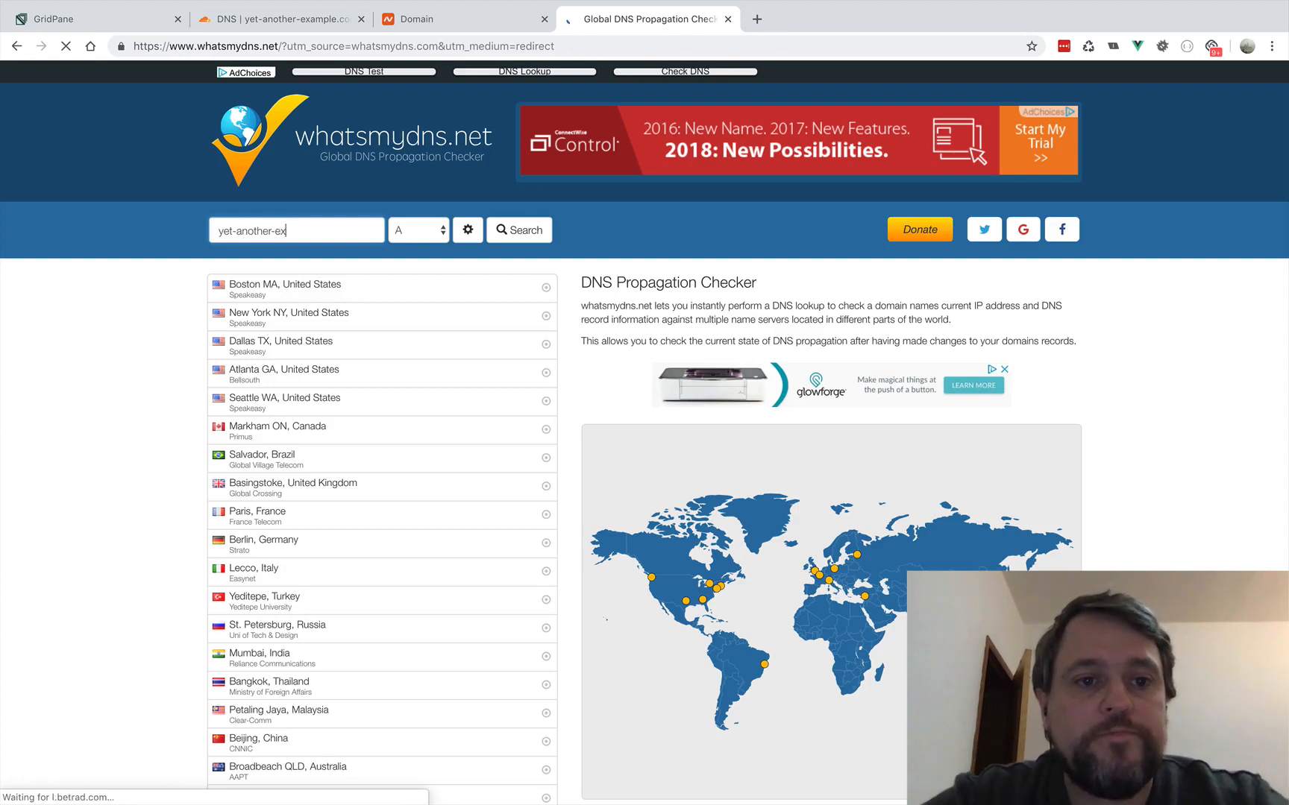
type("ample.com")
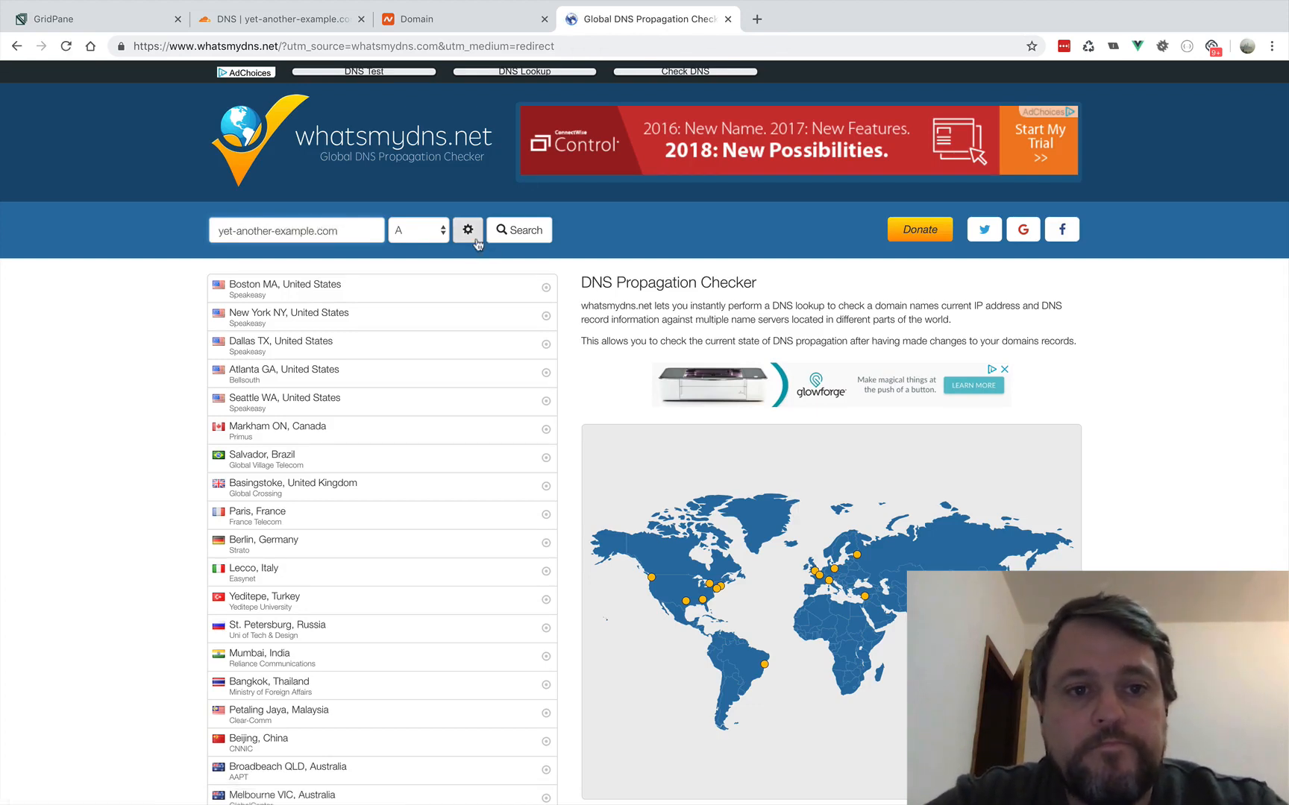
left_click(522, 229)
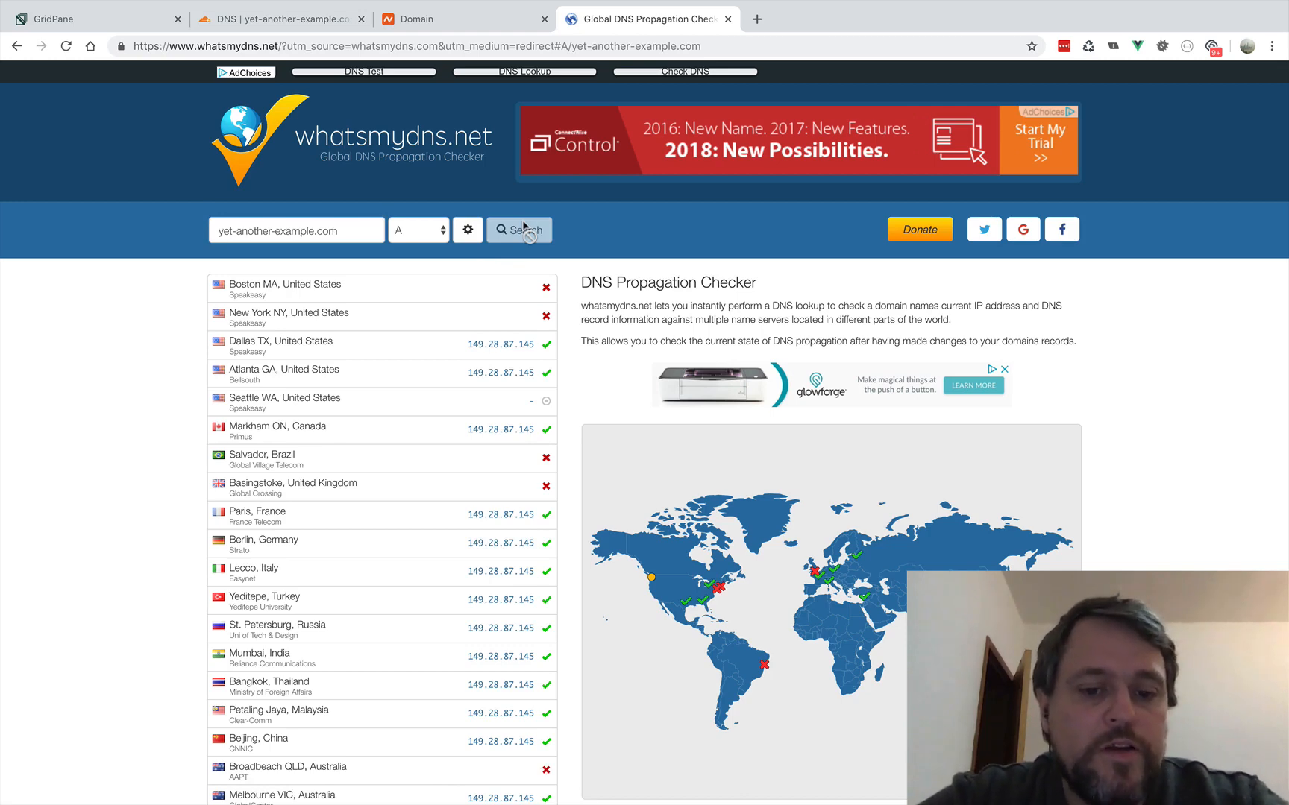
- Return to Cloudflare, open the domain's Crypto settings and set SSL to Off
left_click(283, 19)
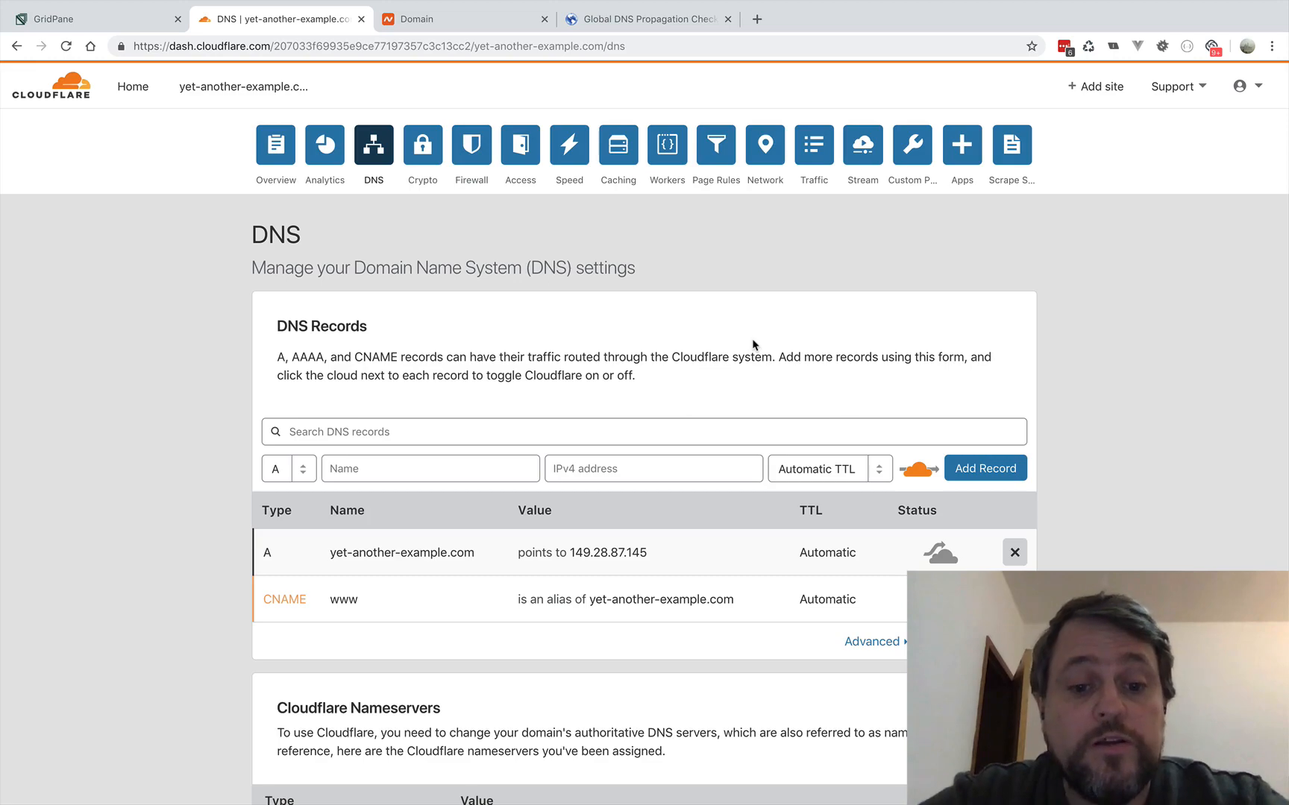
scroll(752, 344, "down", 8)
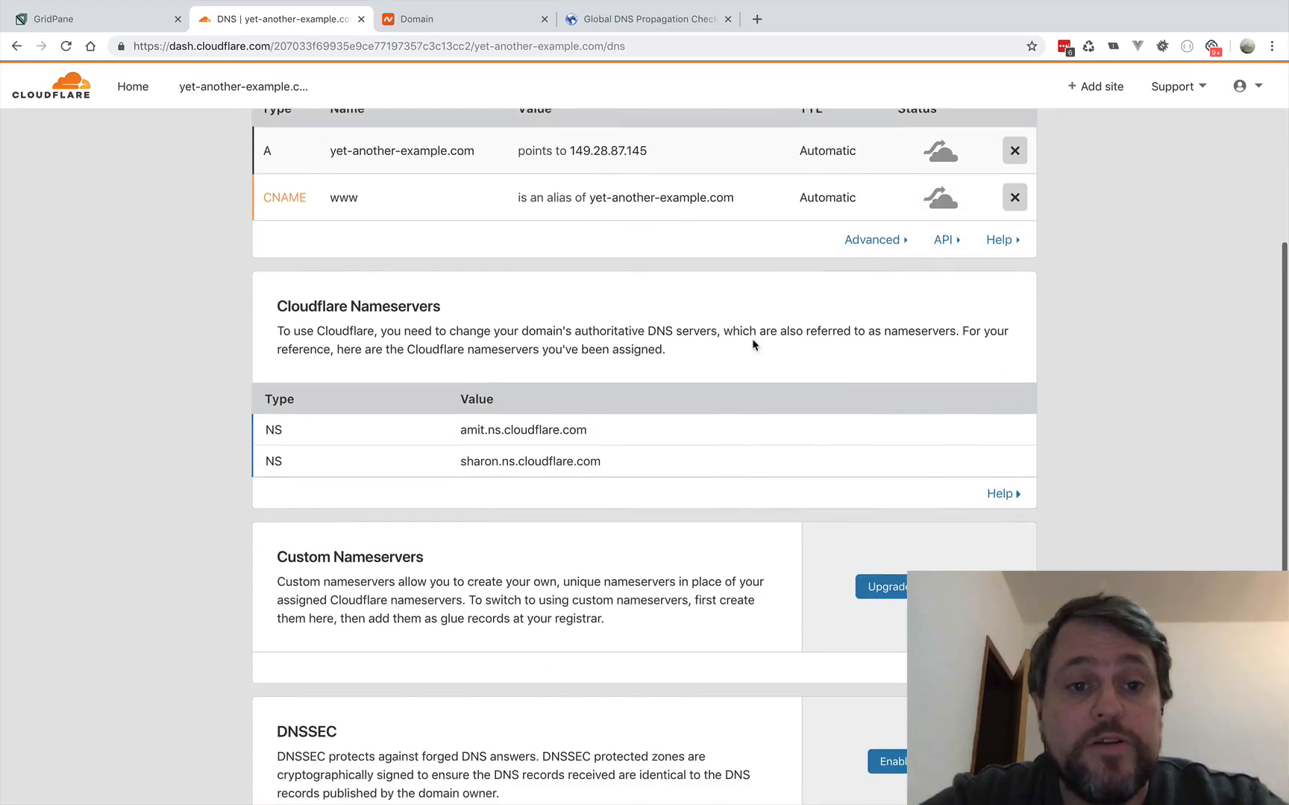
scroll(753, 345, "up", 8)
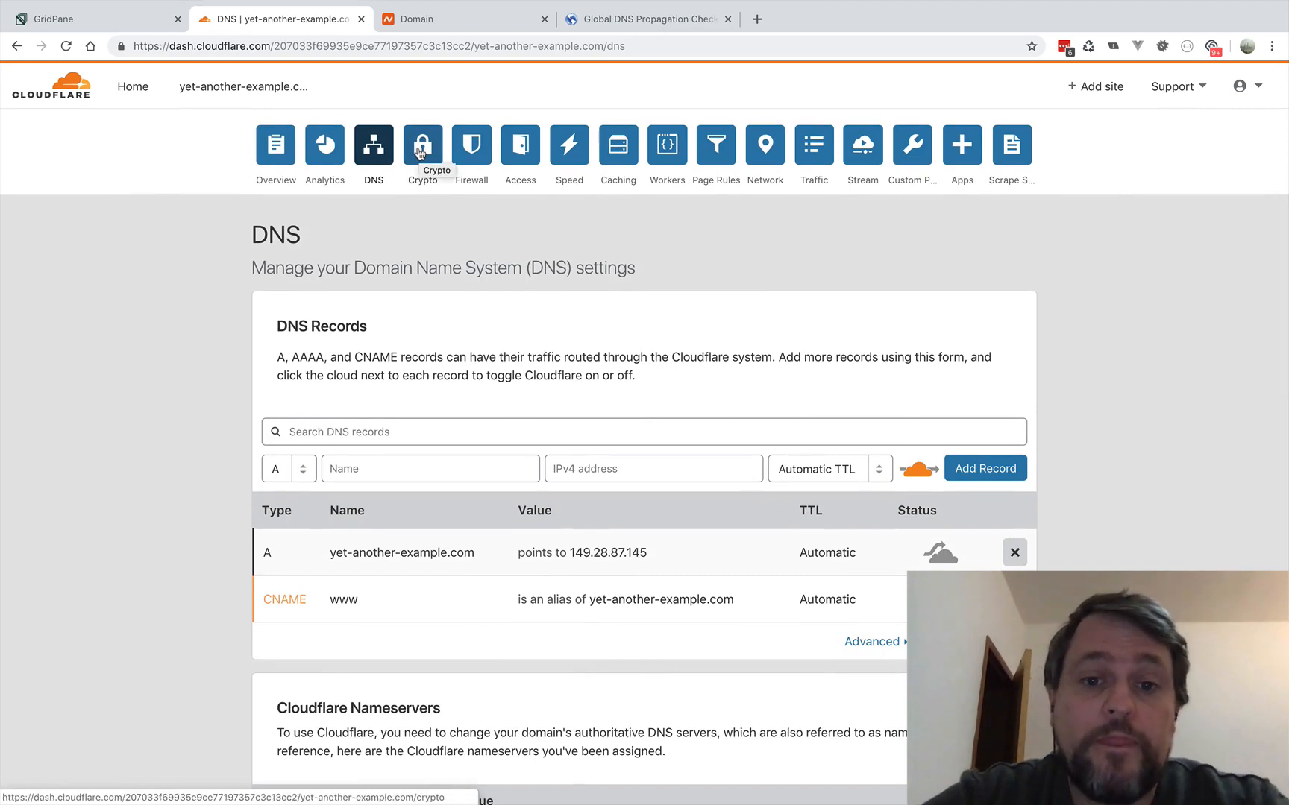
left_click(420, 153)
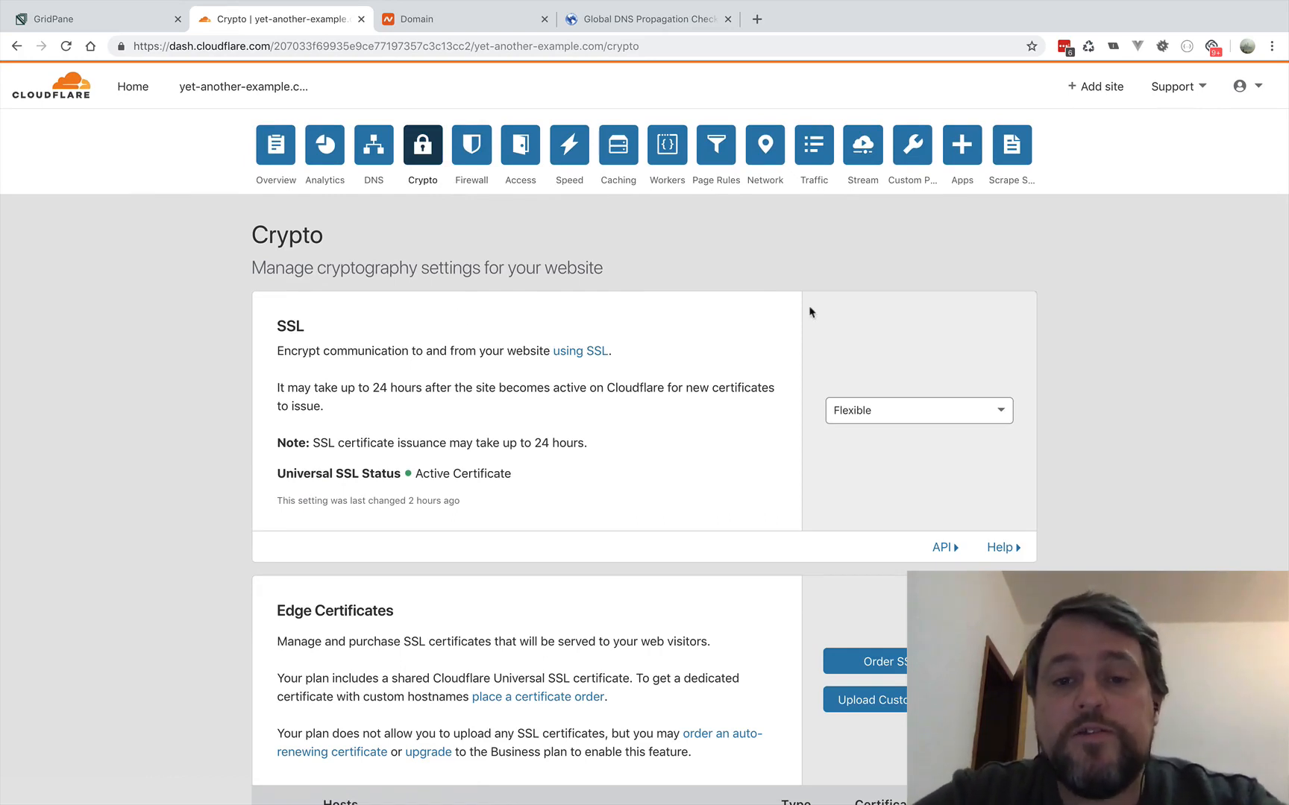
left_click(999, 411)
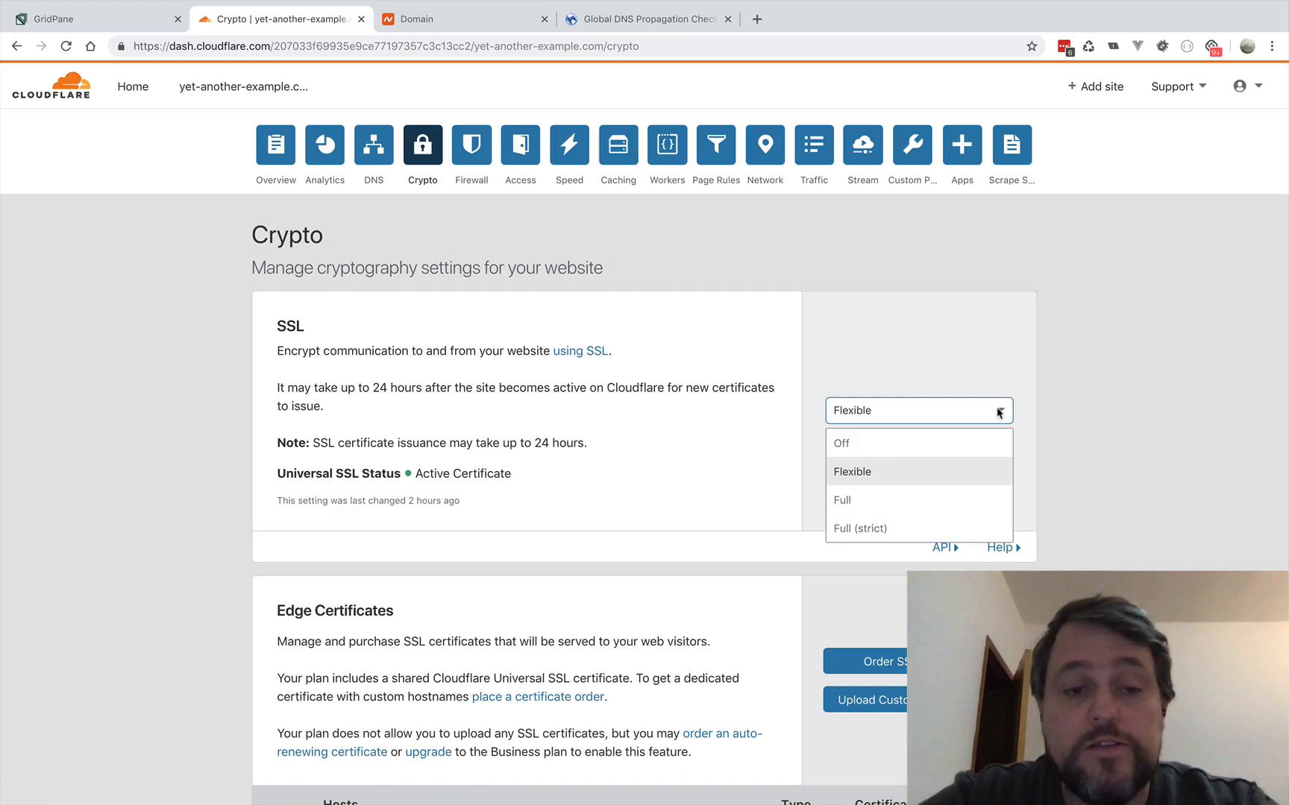
left_click(891, 452)
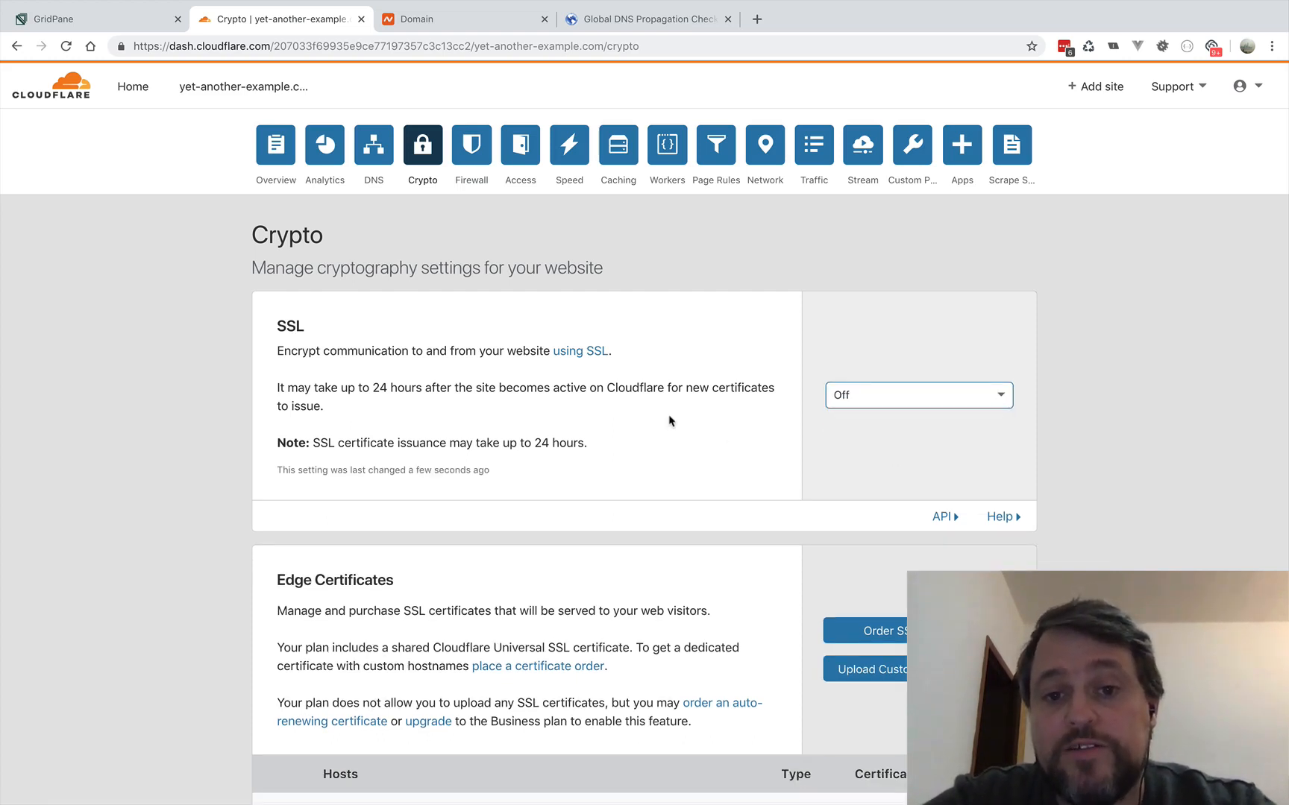
- Switch back to whatsmydns.net and rerun the A record propagation check for yet-another-example.com
left_click(608, 20)
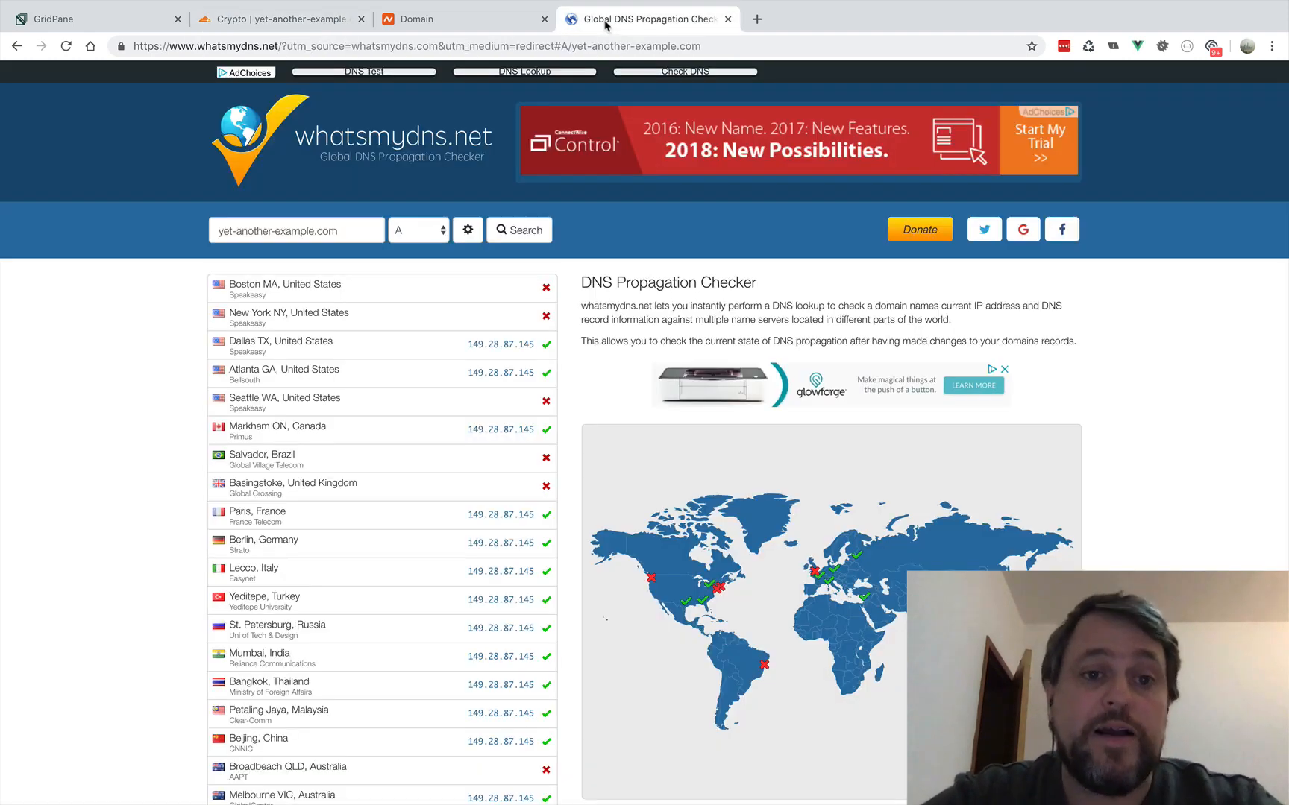
left_click(527, 231)
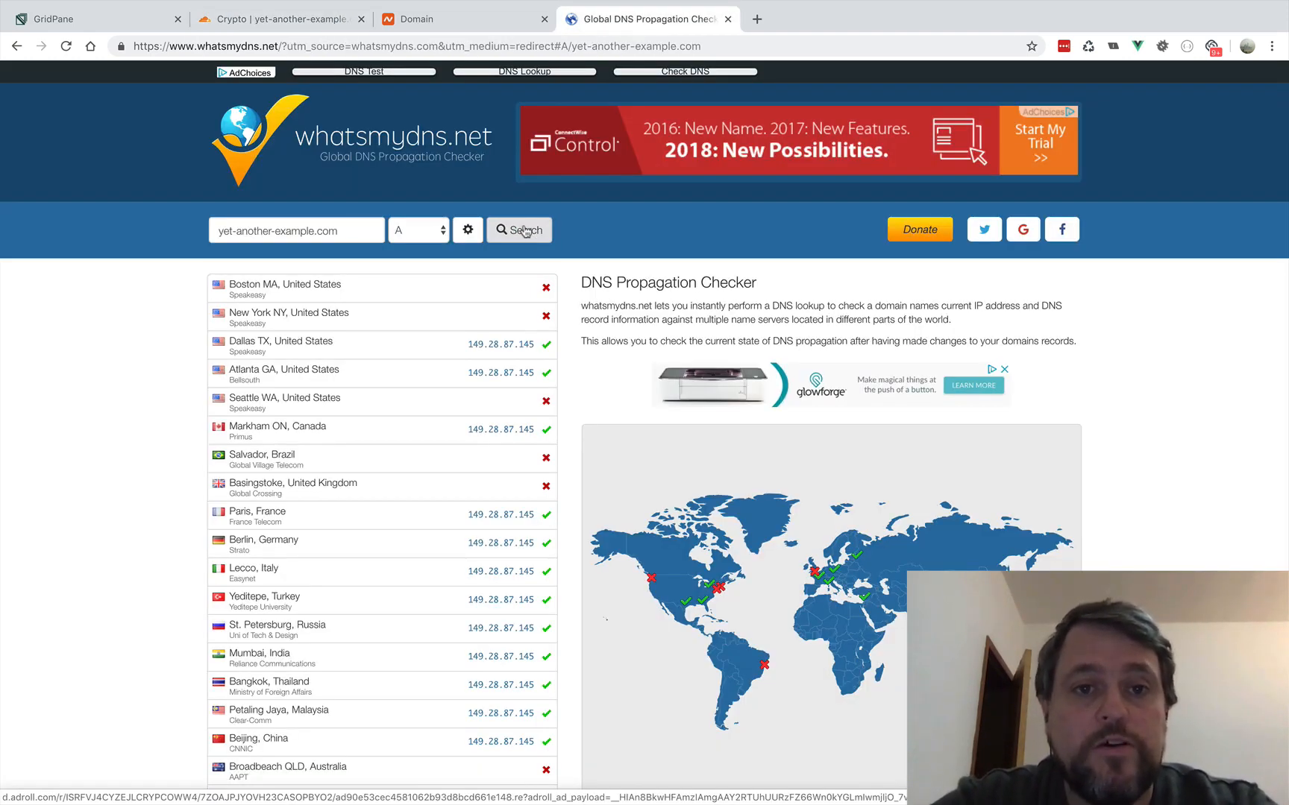
left_click(528, 230)
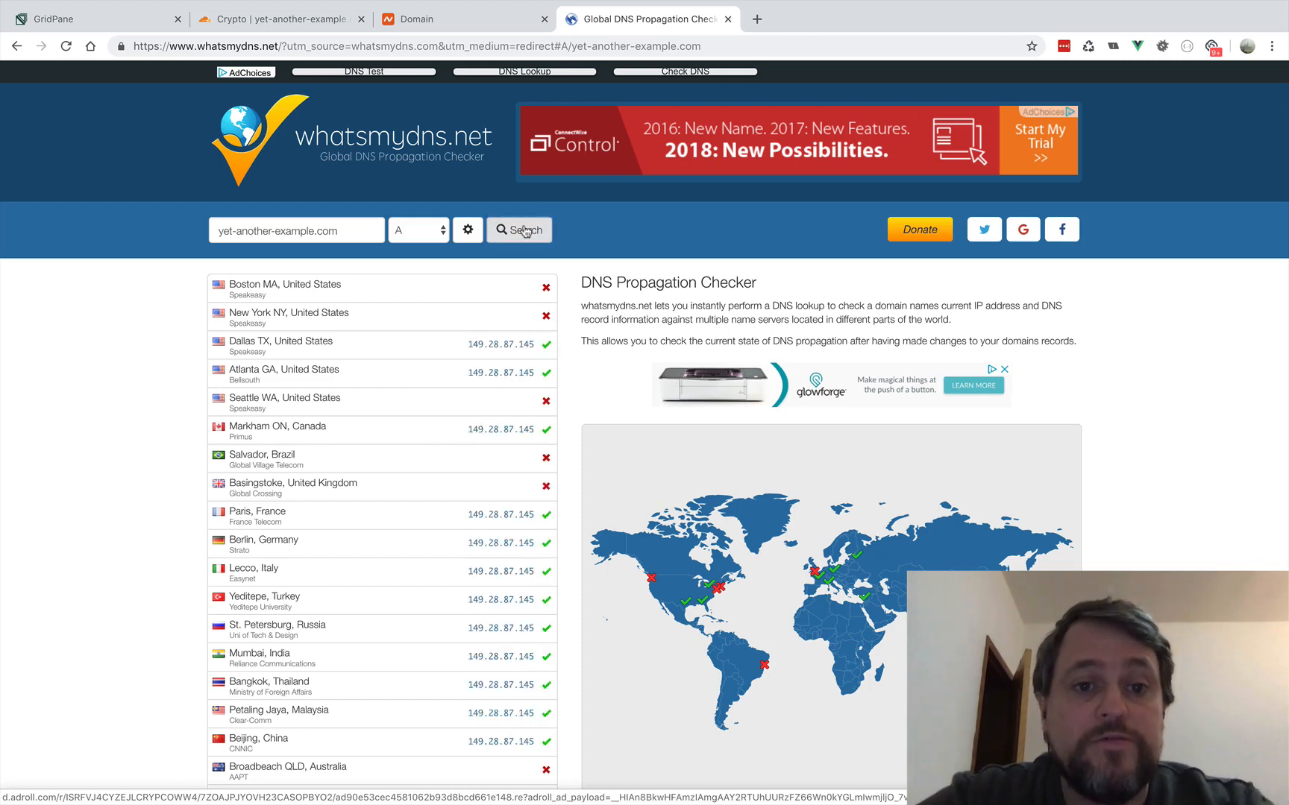
left_click(525, 231)
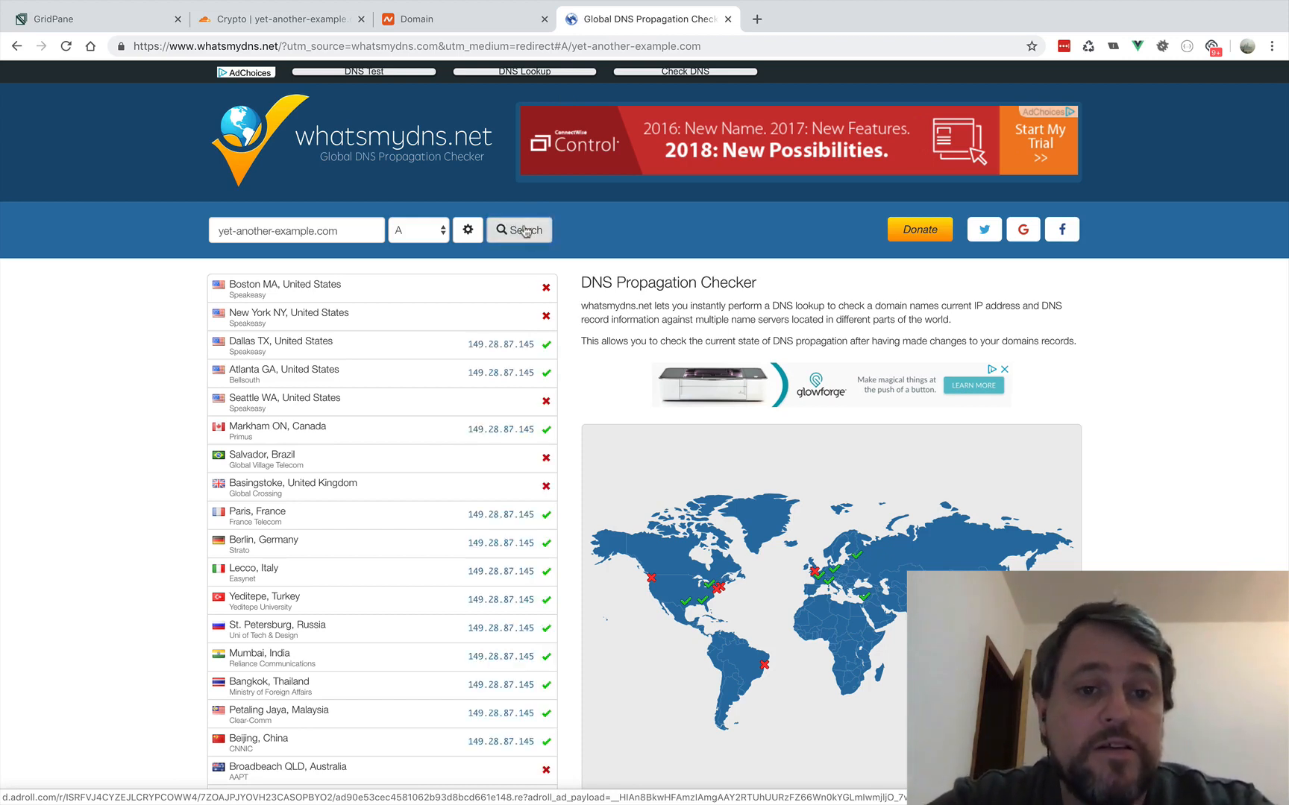
- Switch to GridPane, turn on SSL for yet-another-example.com in its site settings and open the live site
left_click(79, 19)
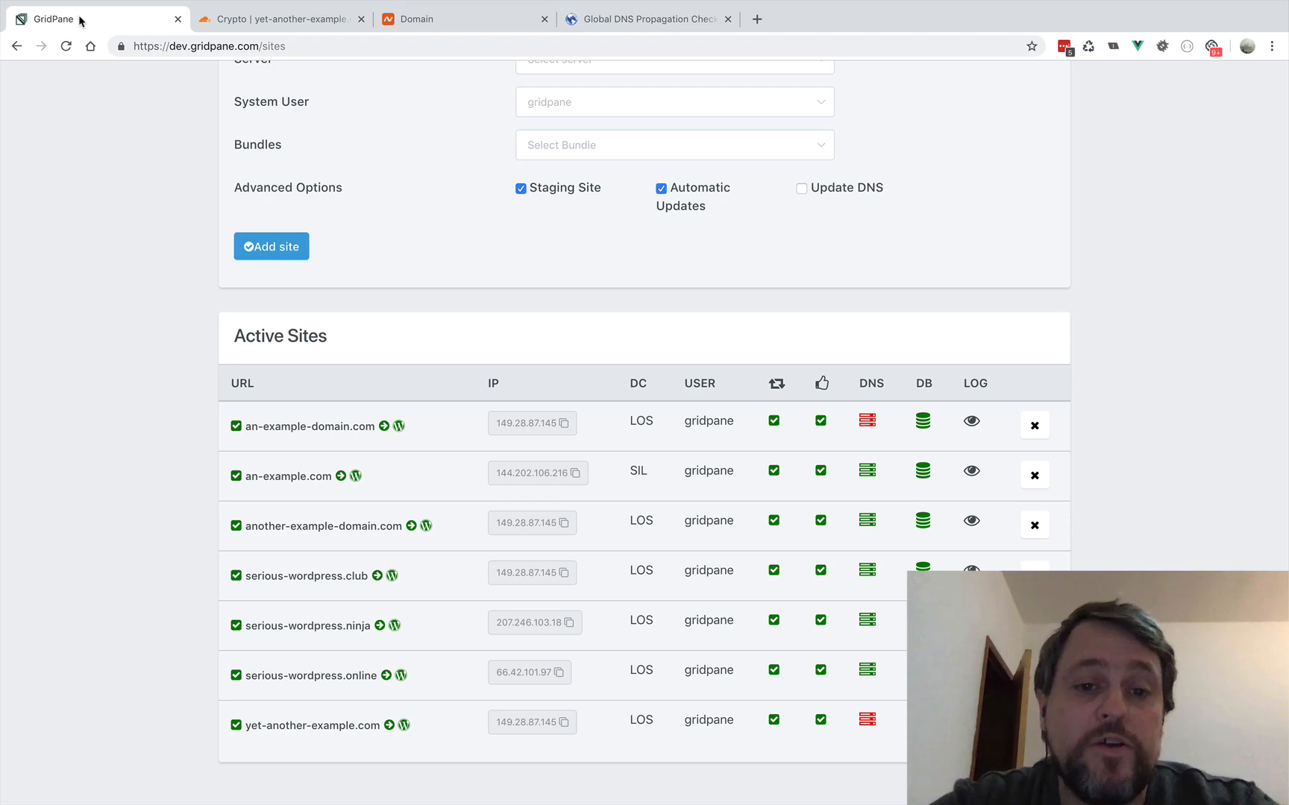
left_click(294, 729)
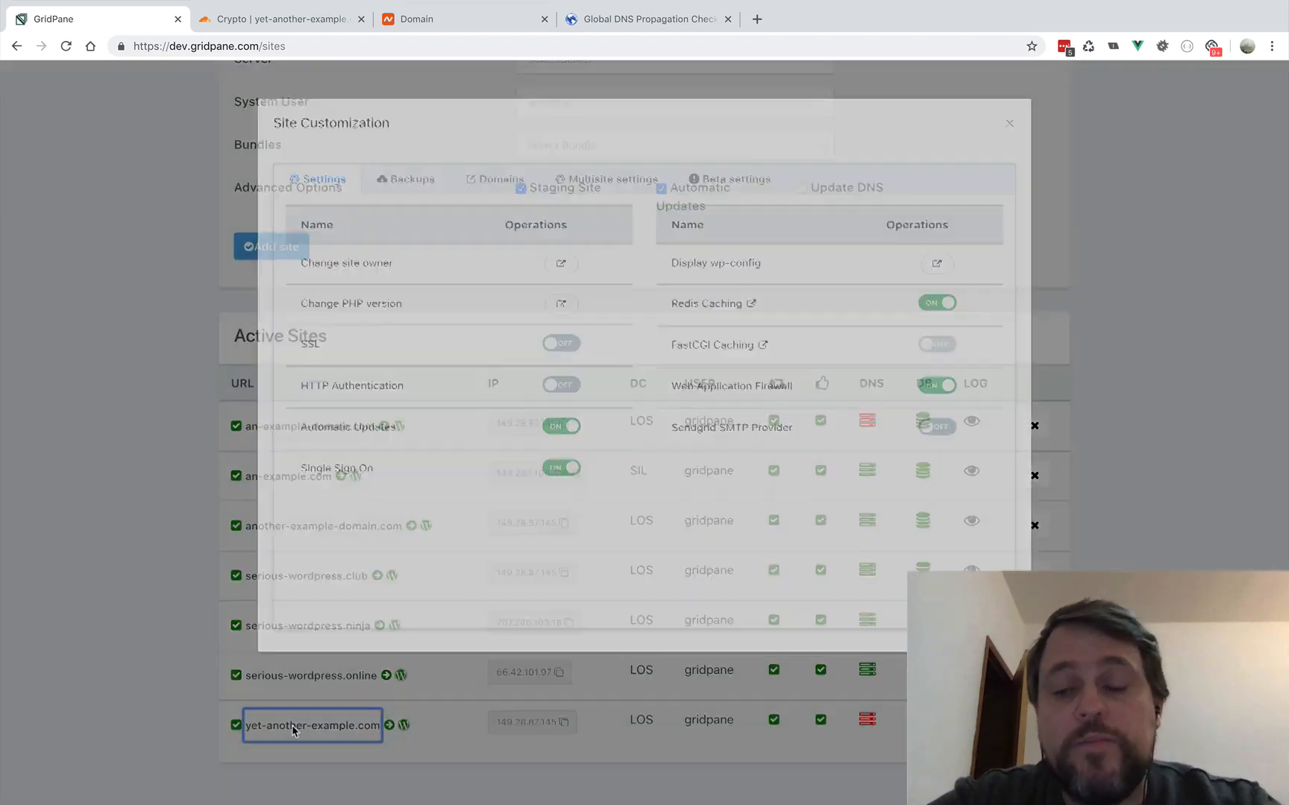
left_click(562, 352)
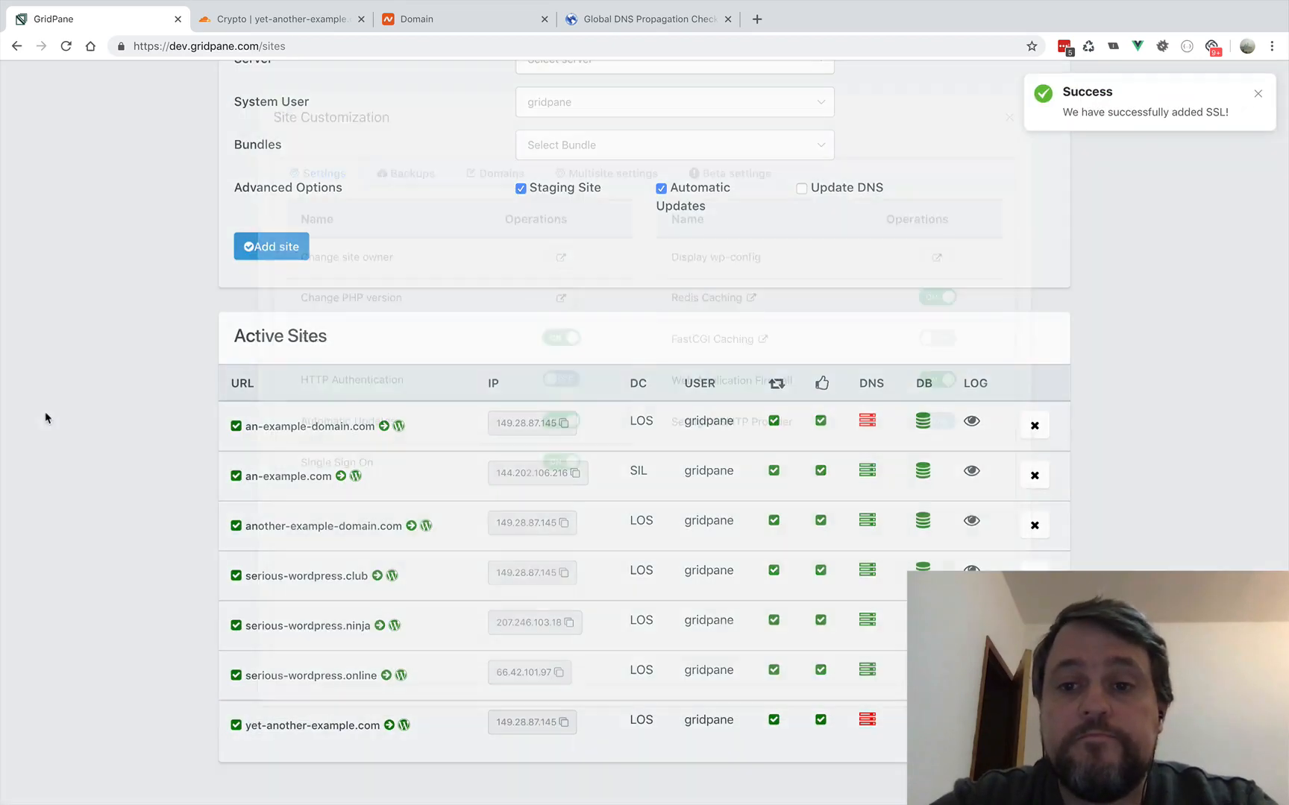
left_click(49, 418)
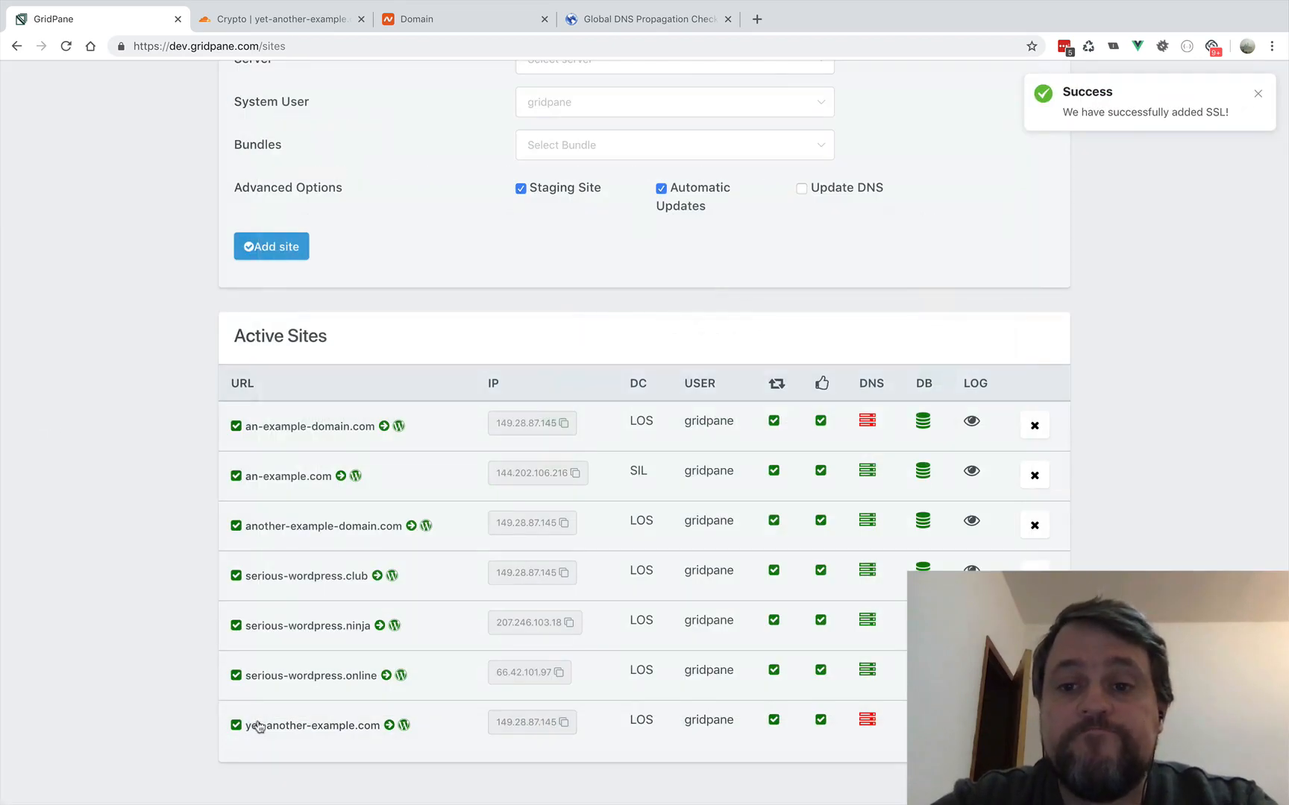
left_click(387, 731)
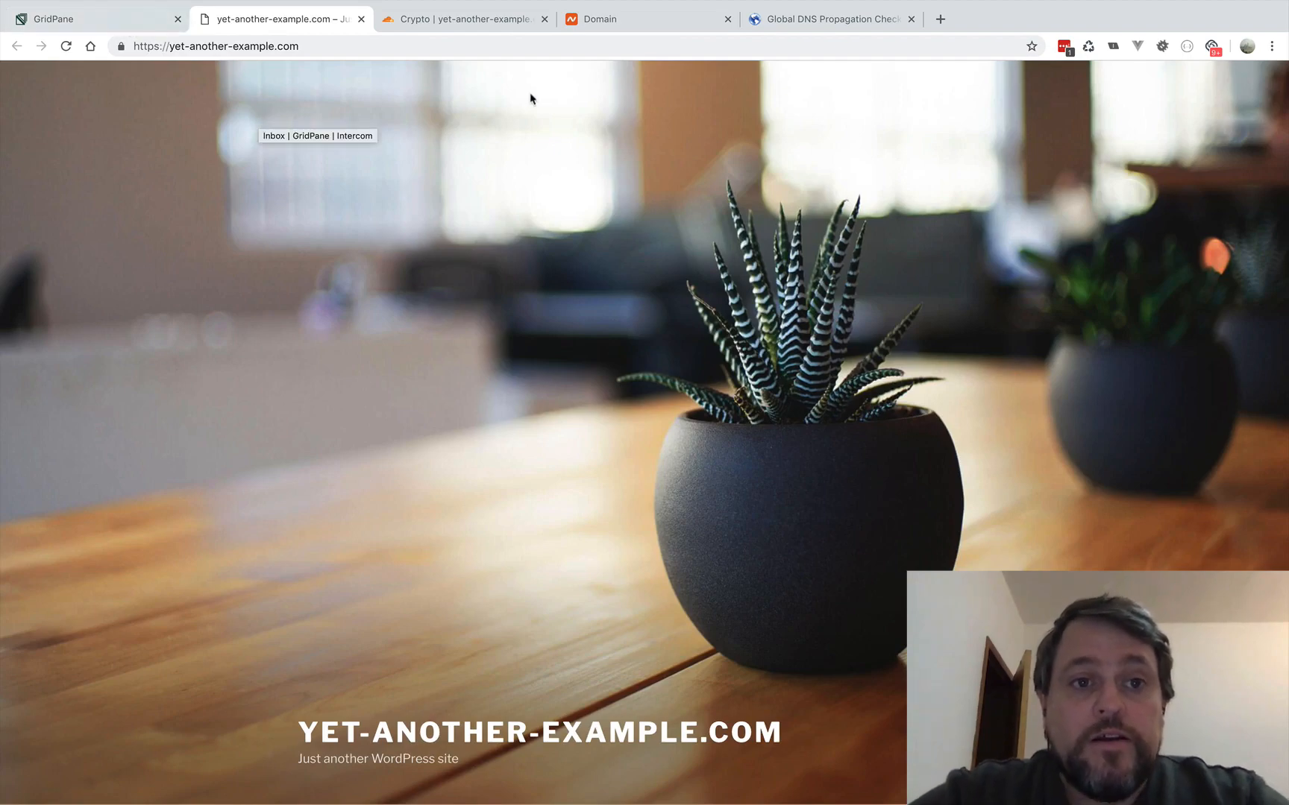
- Return to Cloudflare's Crypto settings and set the domain's SSL mode to Full (strict)
left_click(515, 9)
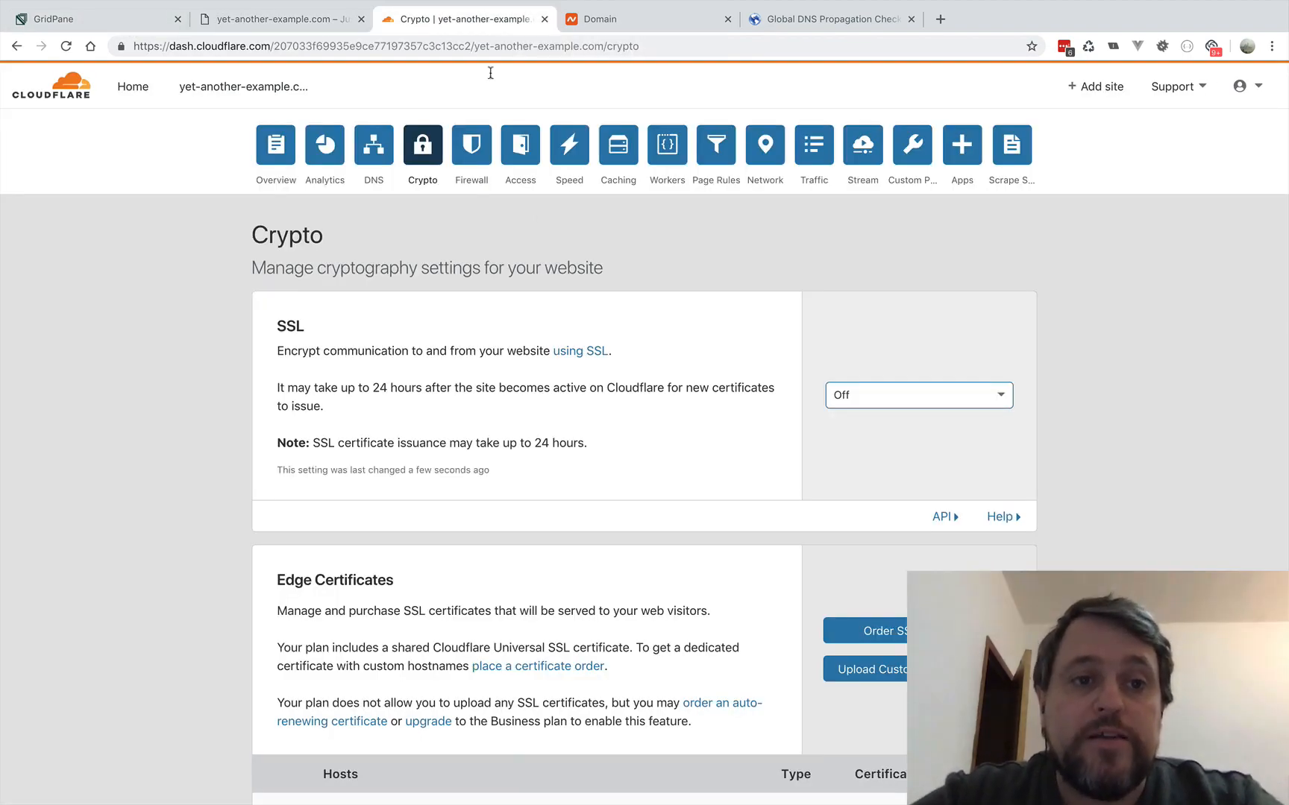
left_click(1001, 394)
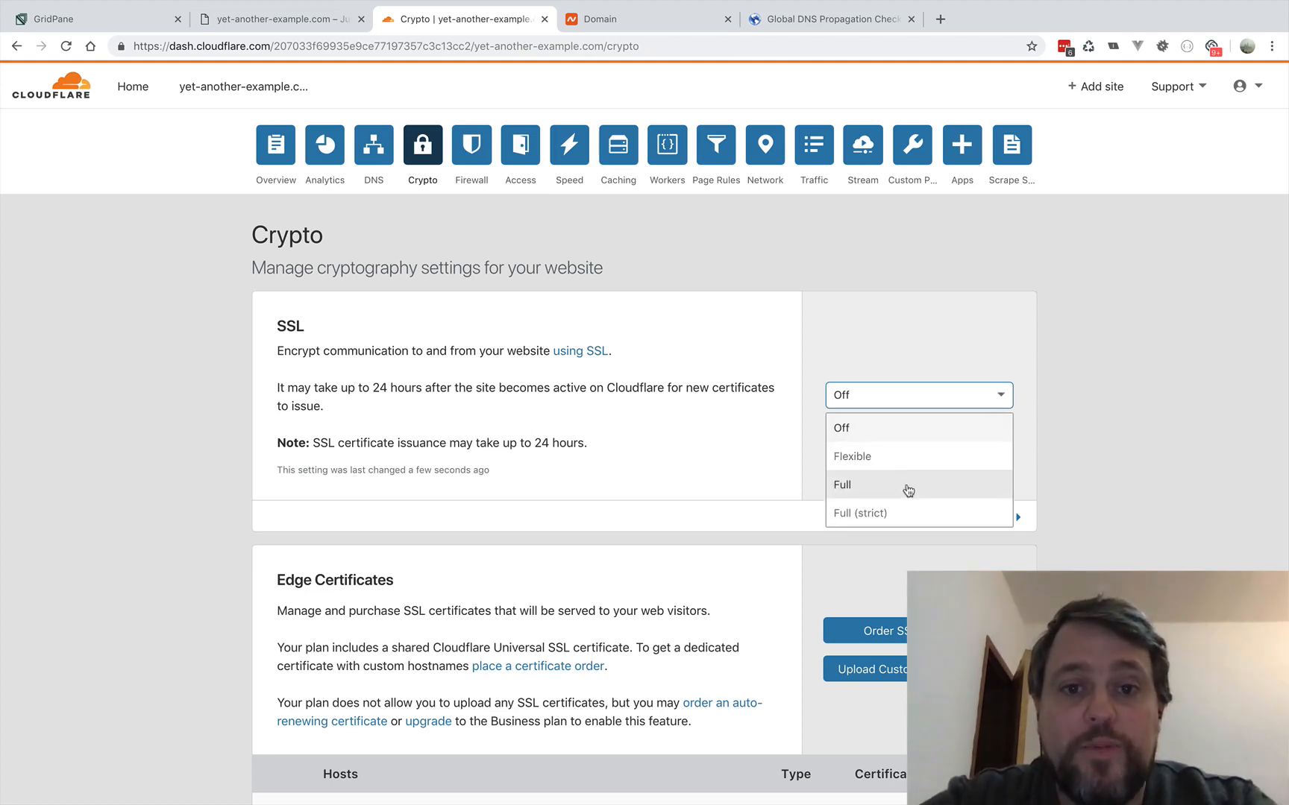
left_click(853, 514)
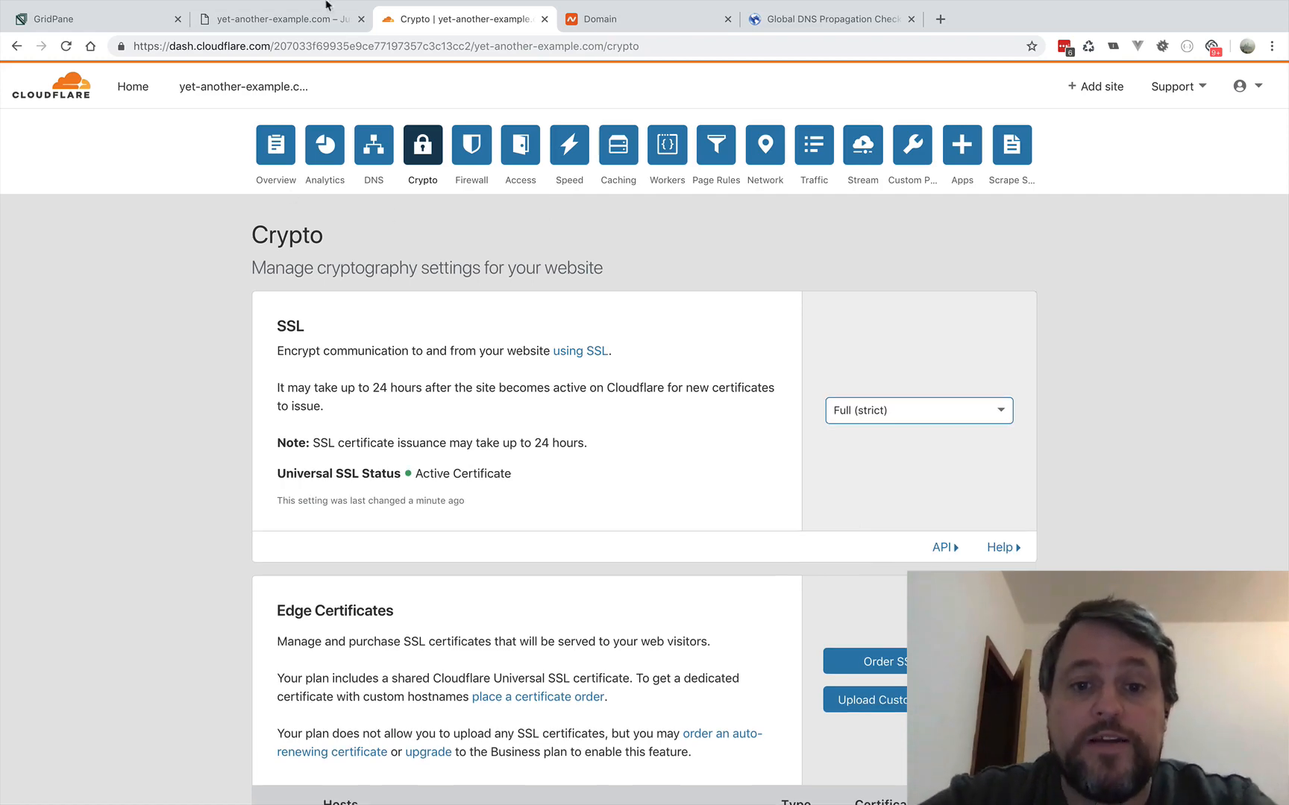
left_click(590, 21)
left_click(447, 22)
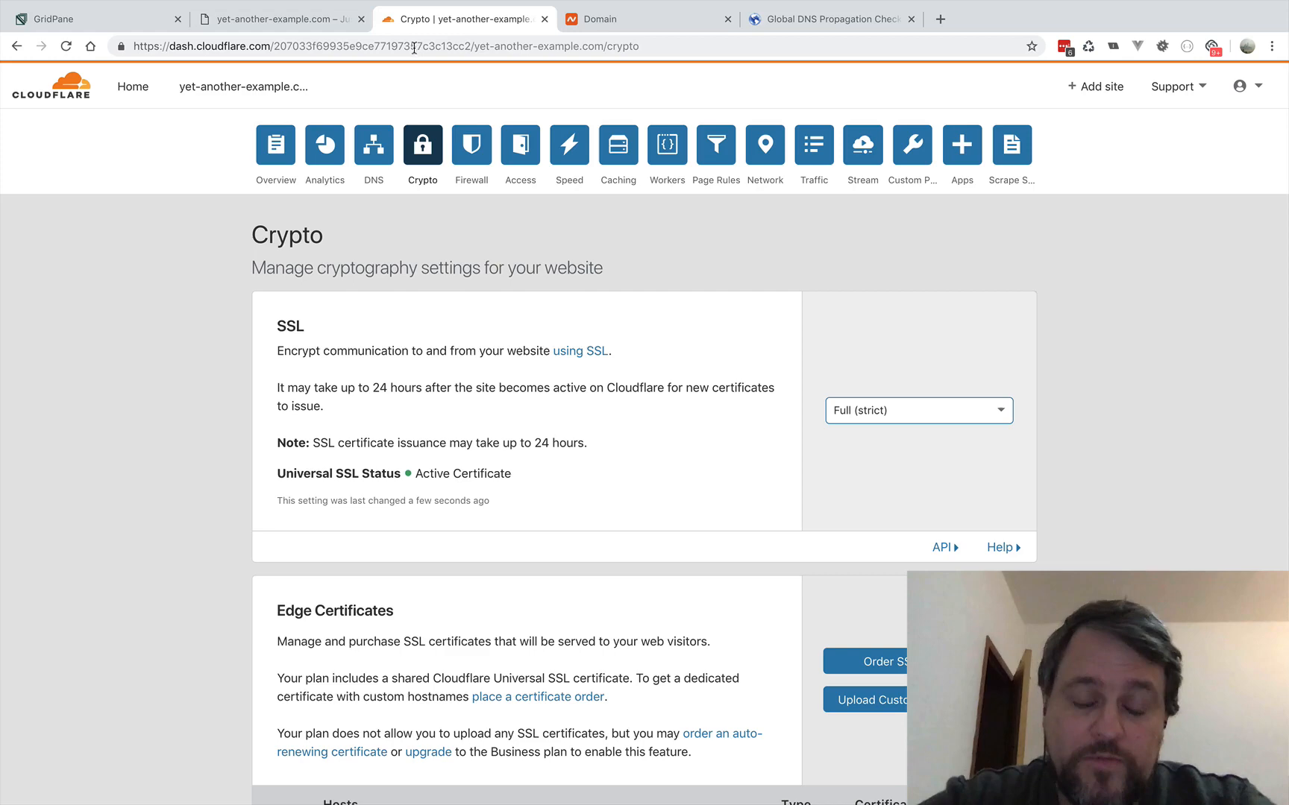
- Enable the DNS and HTTP proxy (CDN) for the yet-another-example.com A record and the www CNAME record
left_click(373, 144)
left_click(940, 552)
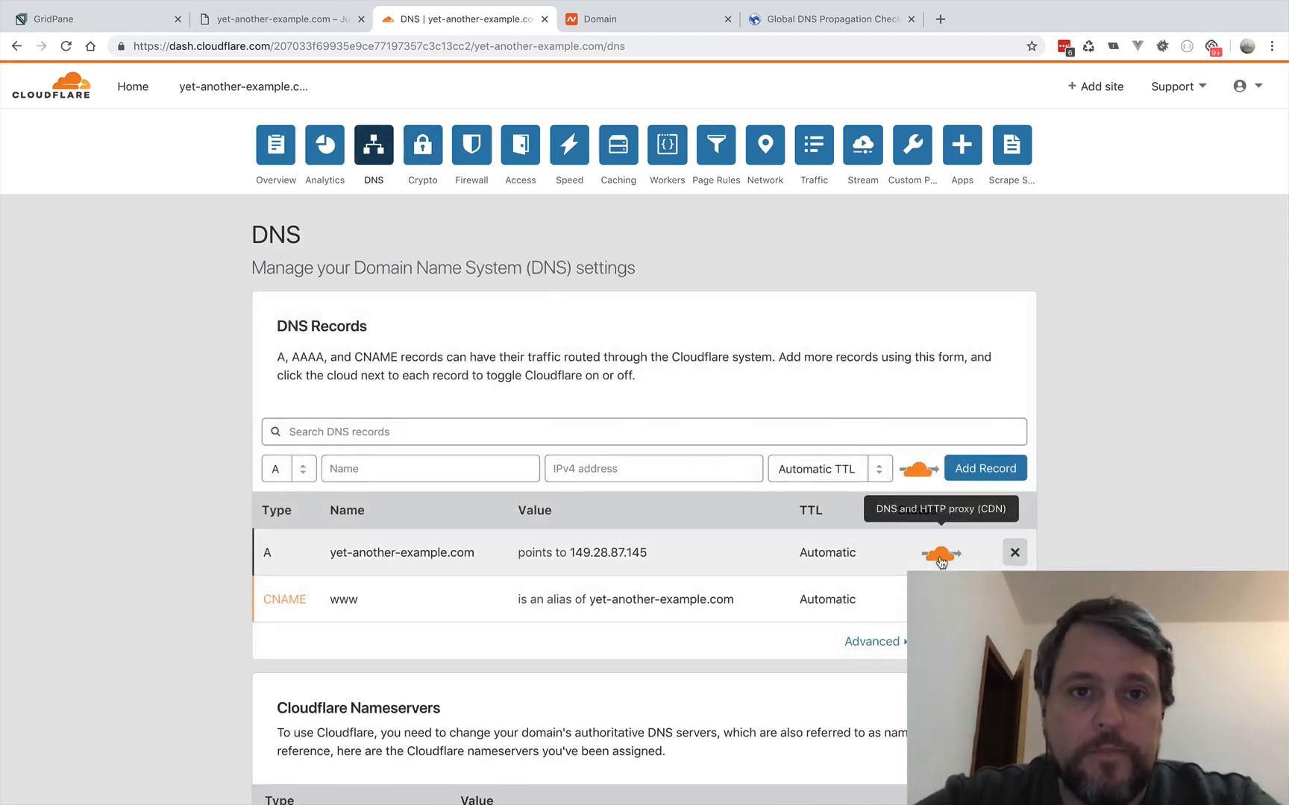
left_click(940, 651)
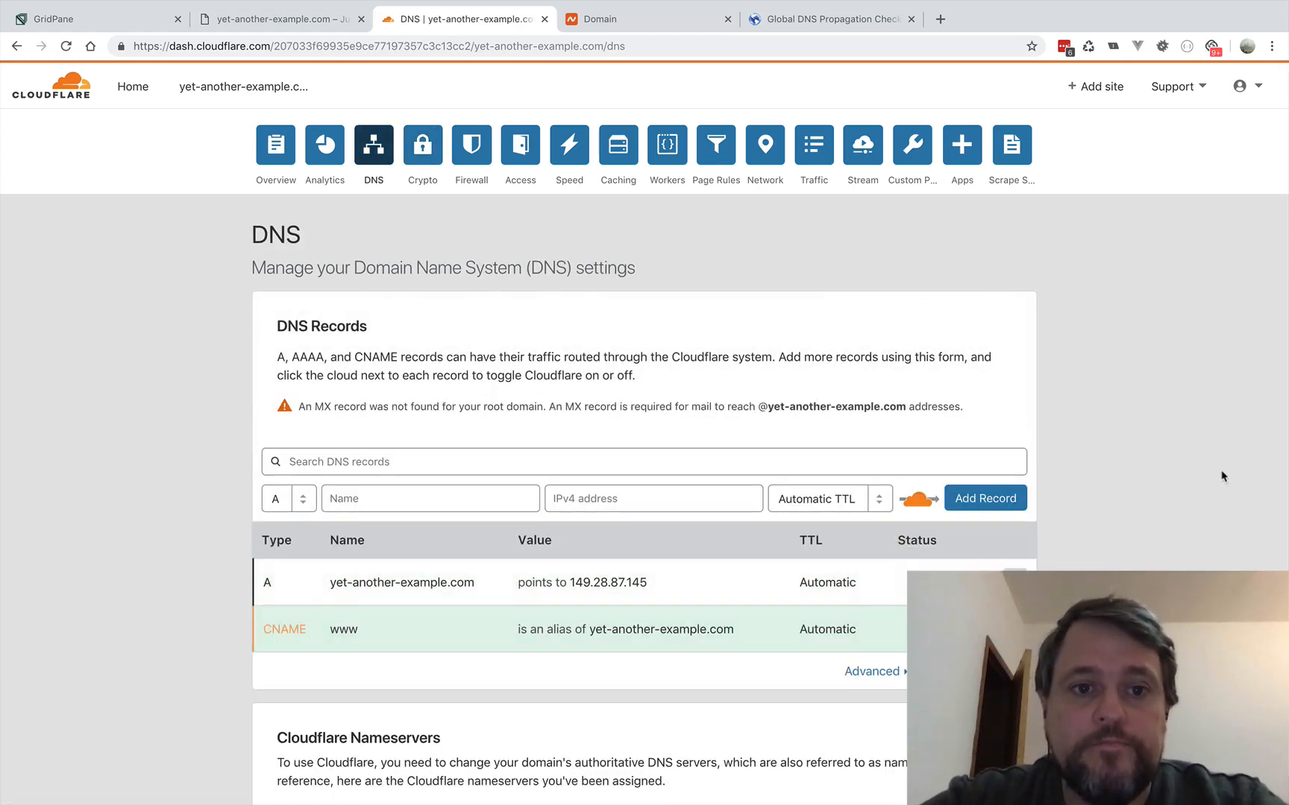
scroll(1222, 476, "down", 2)
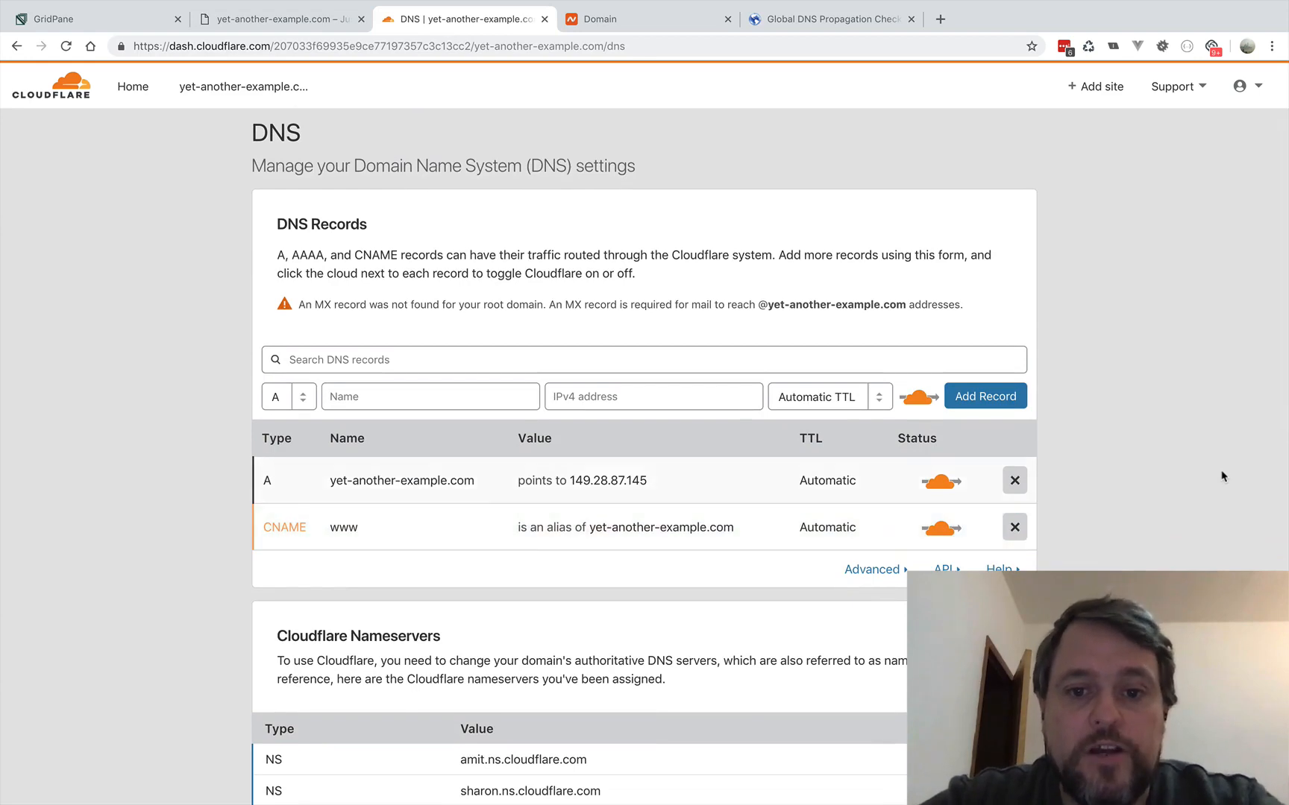
scroll(1221, 475, "up", 2)
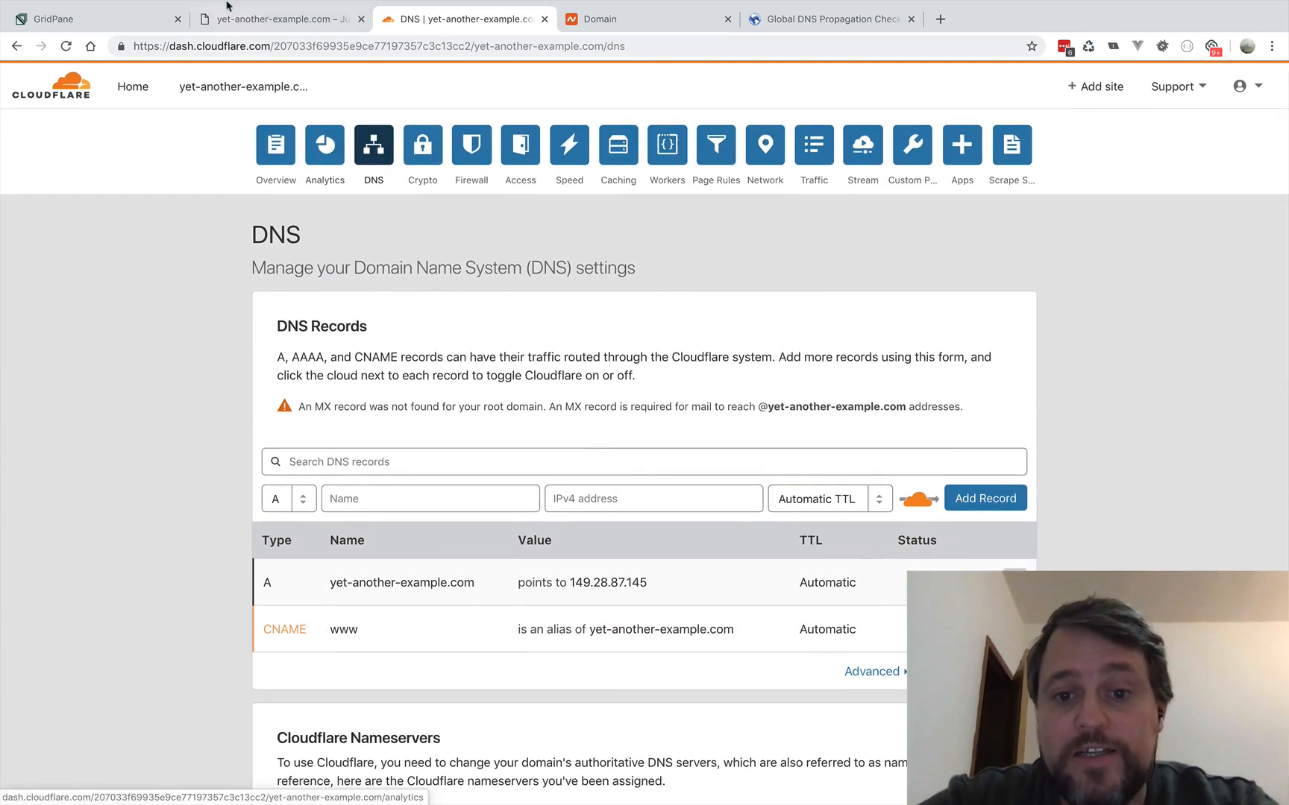
- Switch to the live yet-another-example.com site and reload it to check that it loads over HTTPS
left_click(232, 24)
left_click(66, 46)
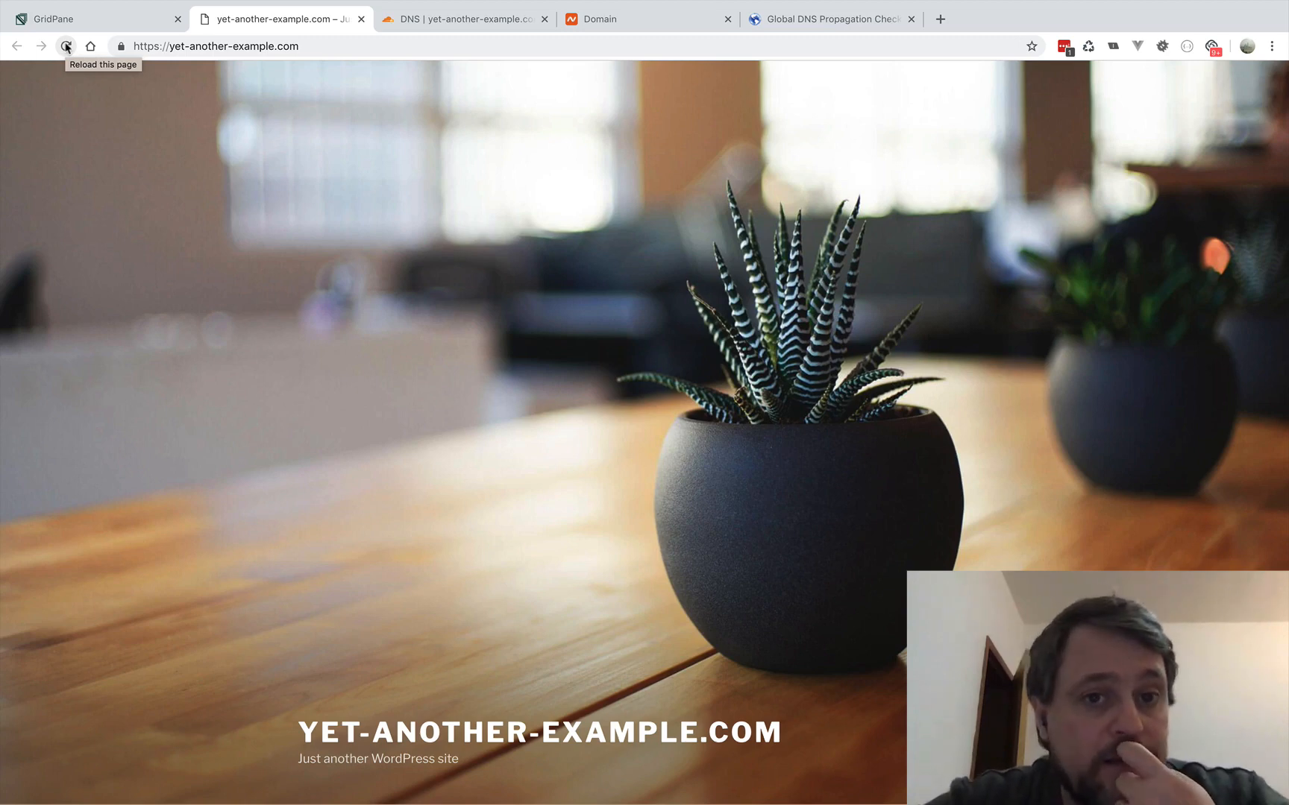
left_click(67, 47)
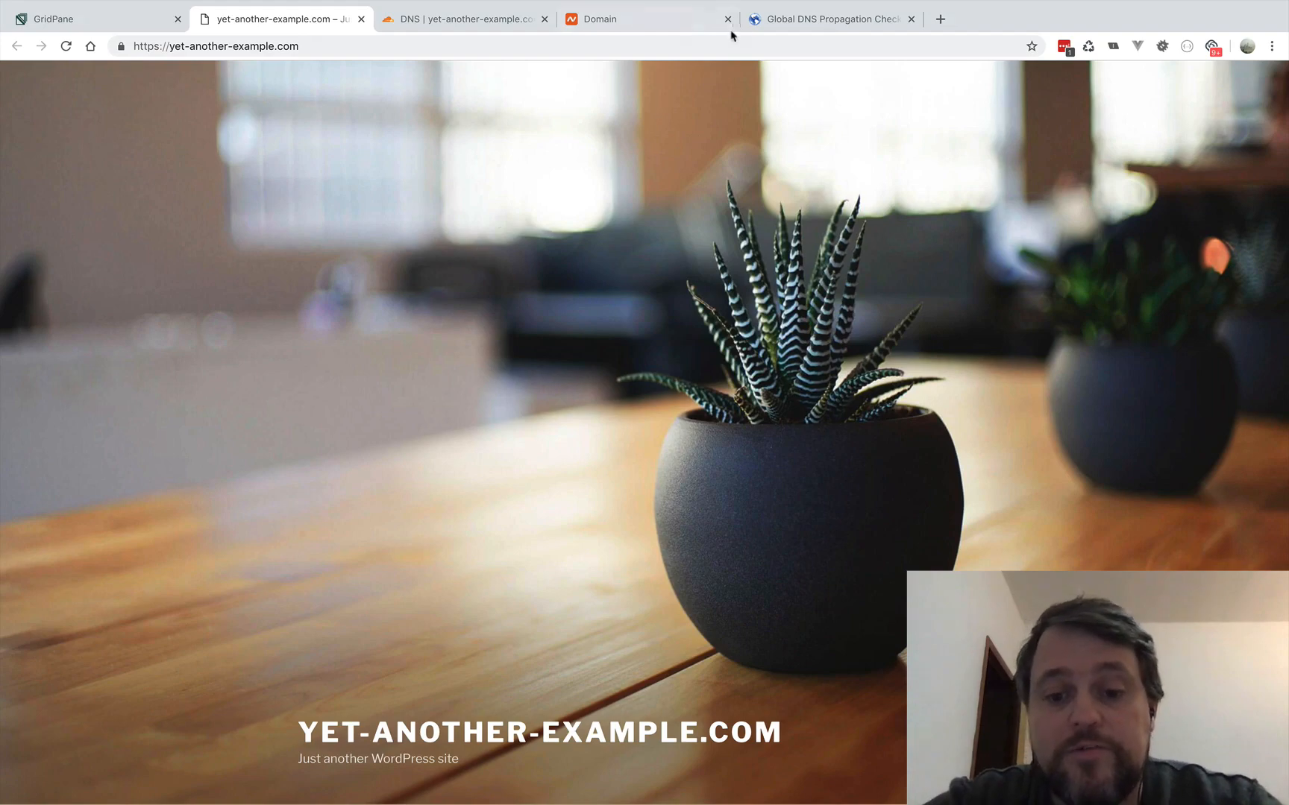
- Rerun the A record propagation check on whatsmydns.net and highlight the IP addresses returned for Dallas TX
left_click(795, 21)
left_click(513, 231)
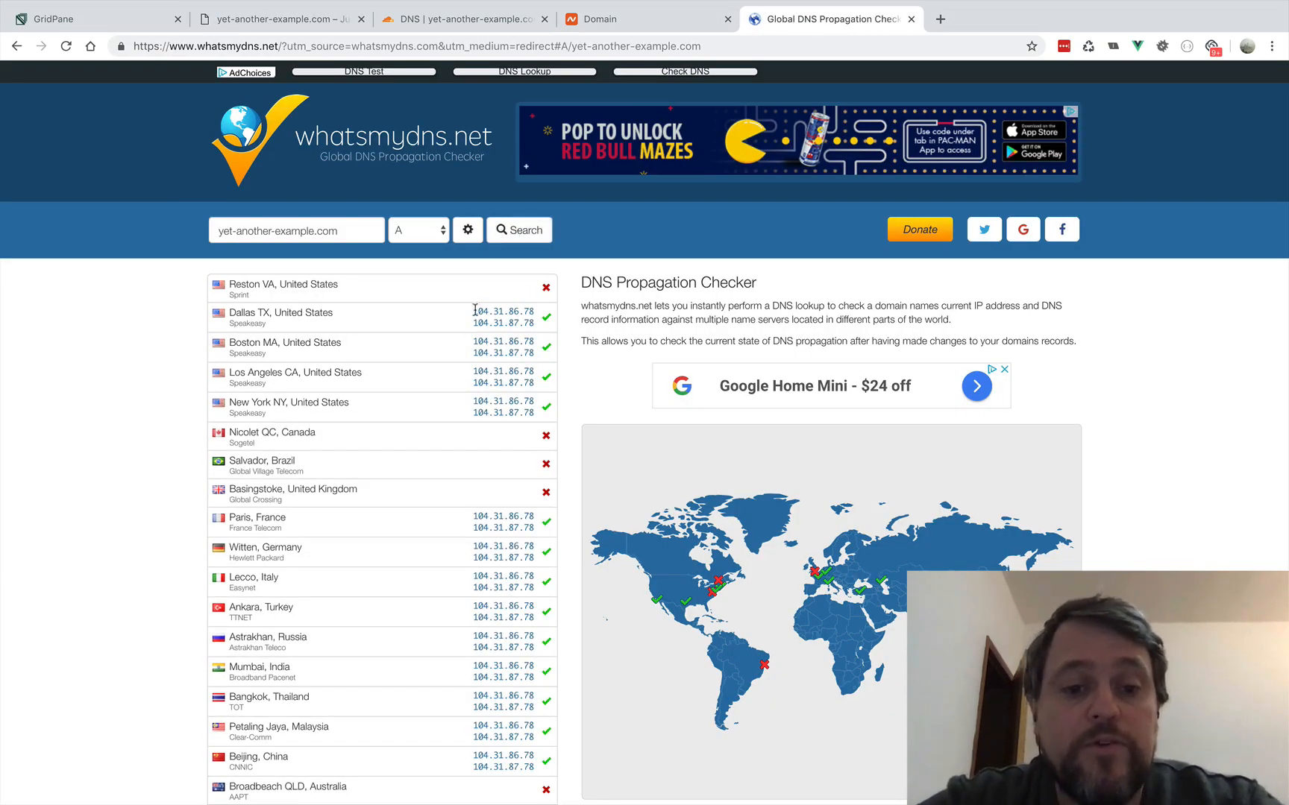
left_click_drag(473, 308, 548, 331)
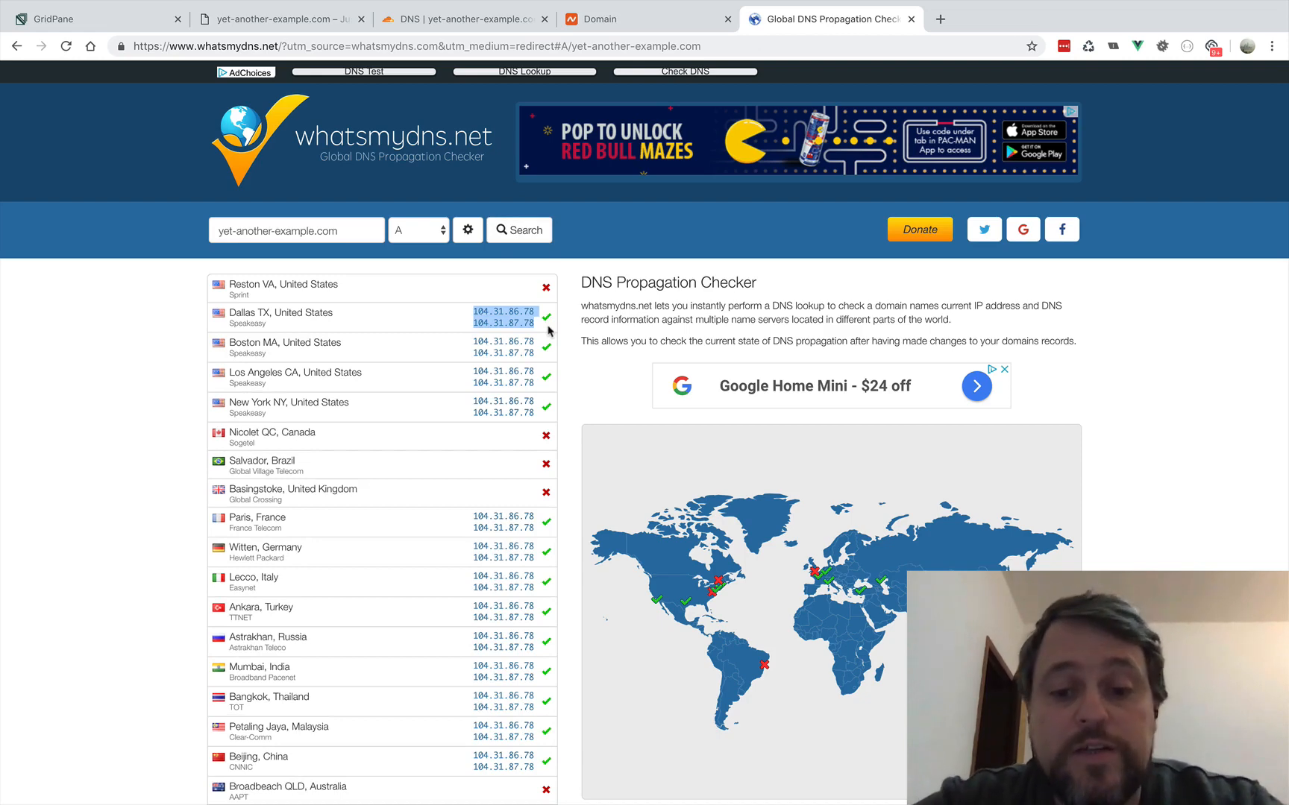